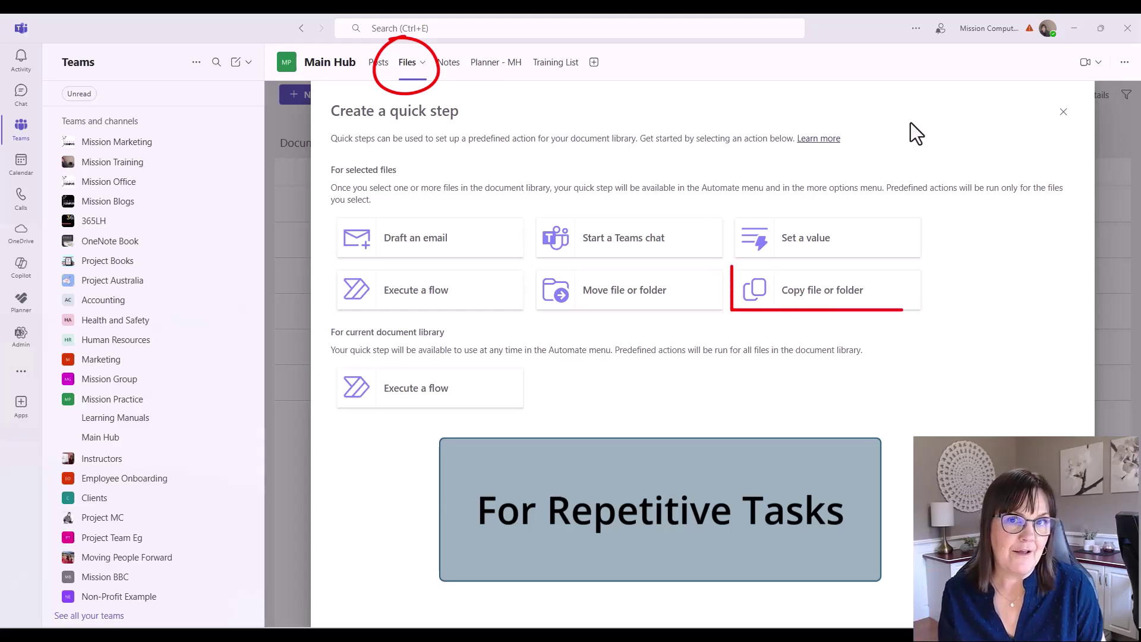
Close the quick step creator and bring up the Agendas library's Automate > Quick steps options.
{"action": "key", "text": "Escape"}
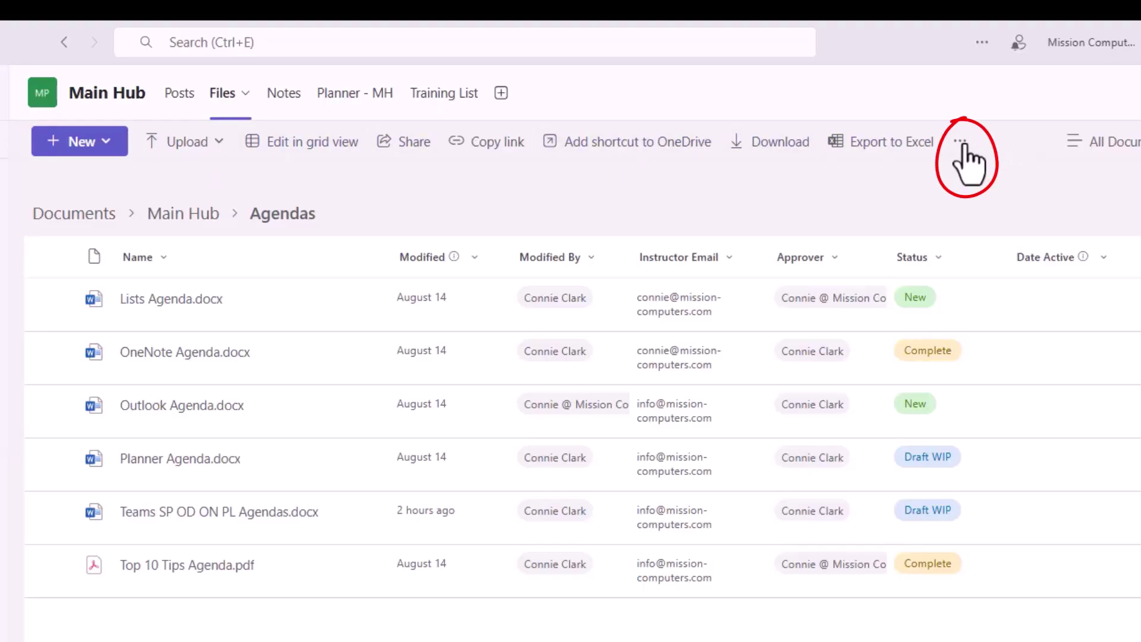
{"action": "left_click", "coordinate": [960, 142]}
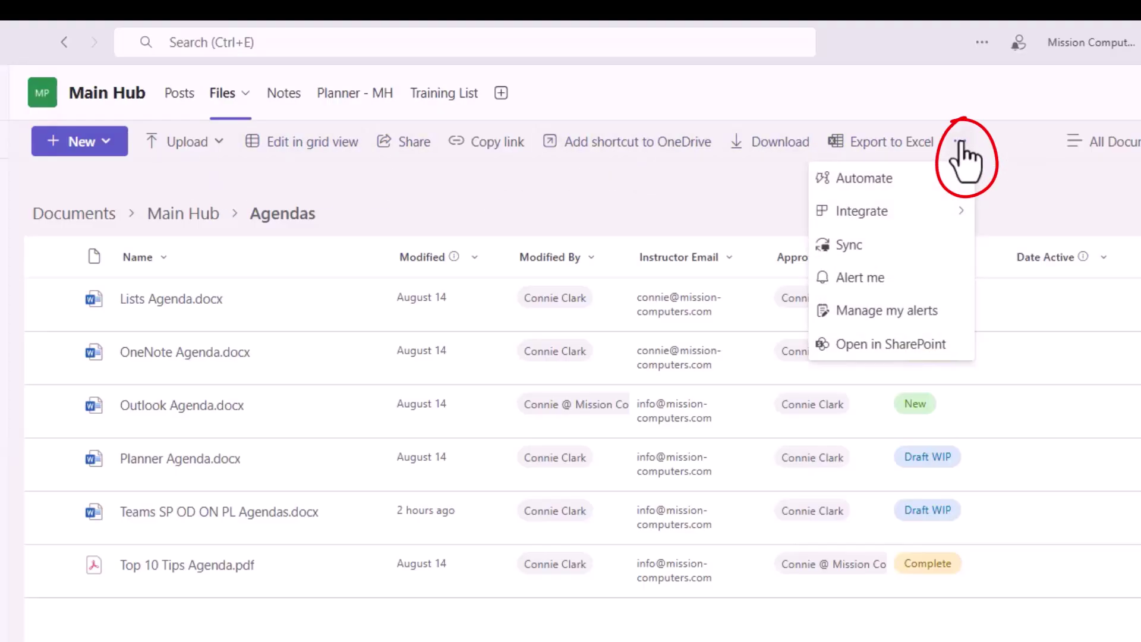
{"action": "mouse_move", "coordinate": [931, 188]}
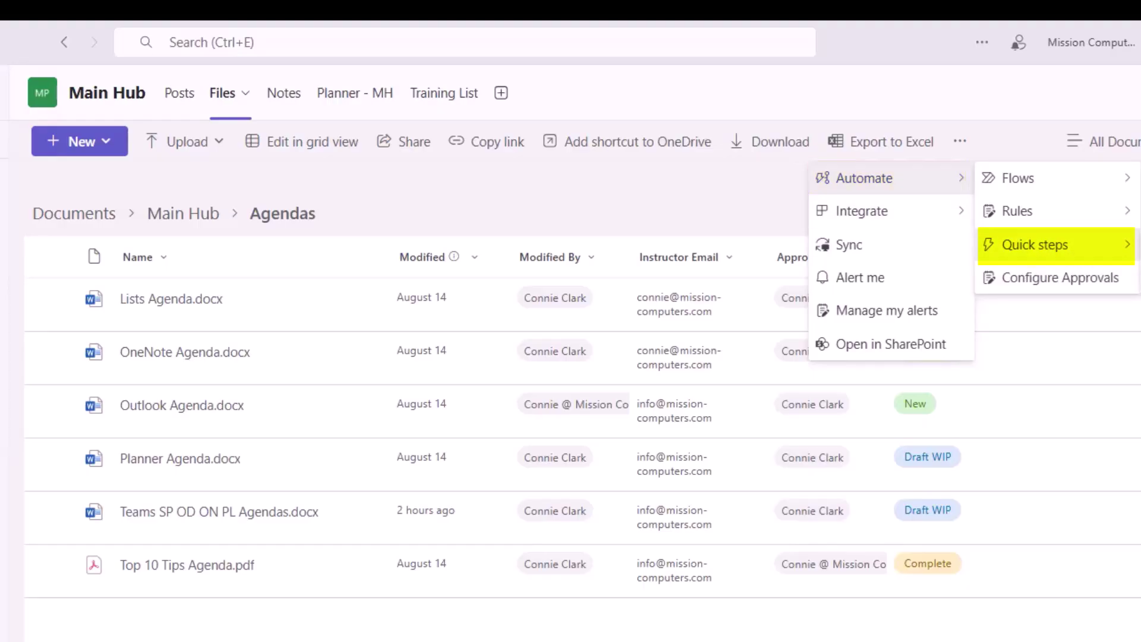
{"action": "mouse_move", "coordinate": [1046, 244]}
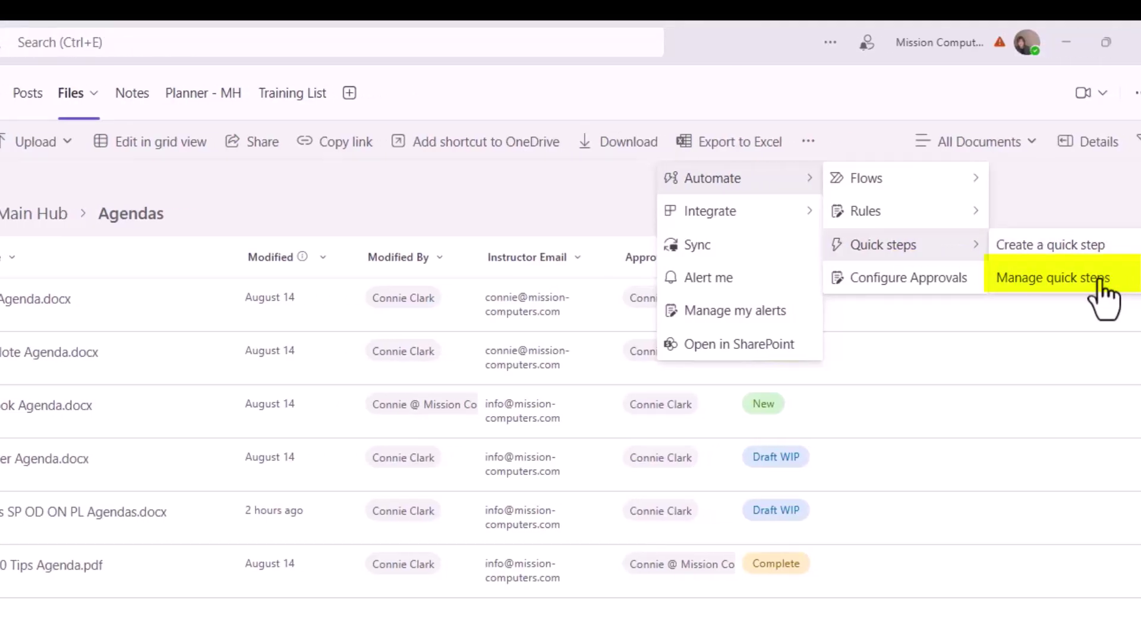
Review the four enabled quick steps, including Email Instructor, then close the overview.
{"action": "left_click", "coordinate": [1099, 281]}
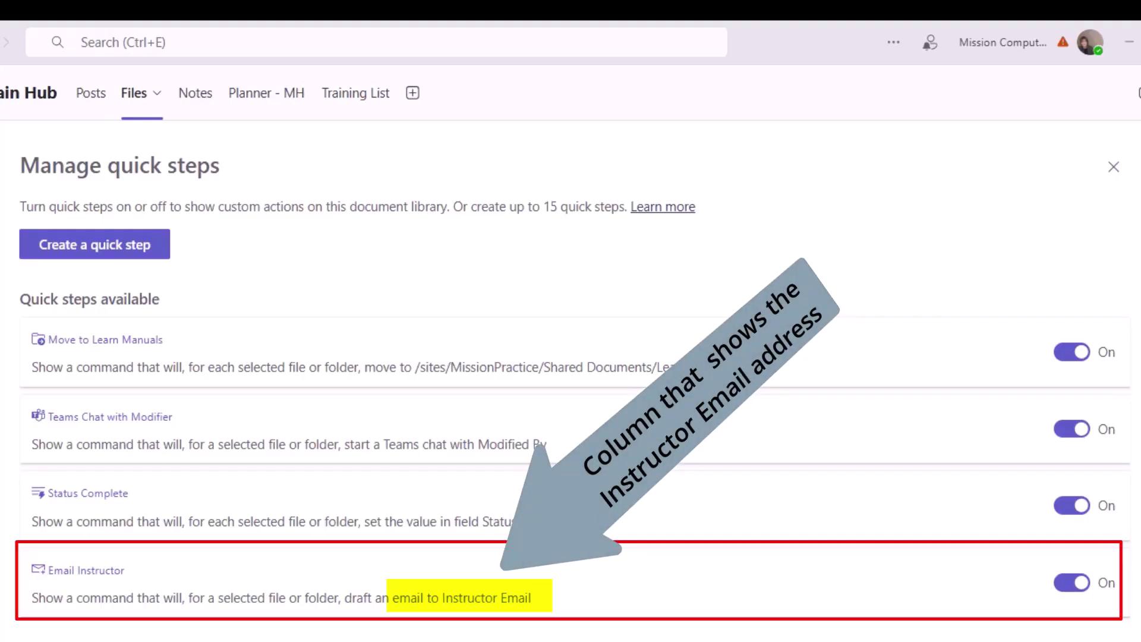
{"action": "key", "text": "Escape"}
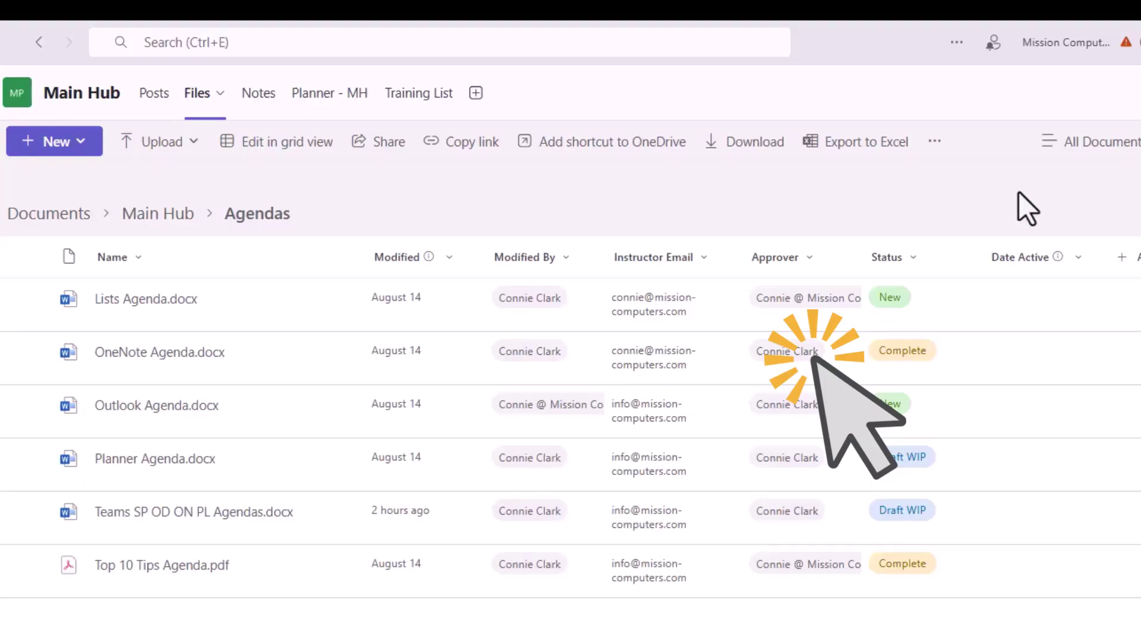
Run the Email Instructor quick step on Lists Agenda.docx to draft a Course Agenda email.
{"action": "left_click", "coordinate": [34, 299]}
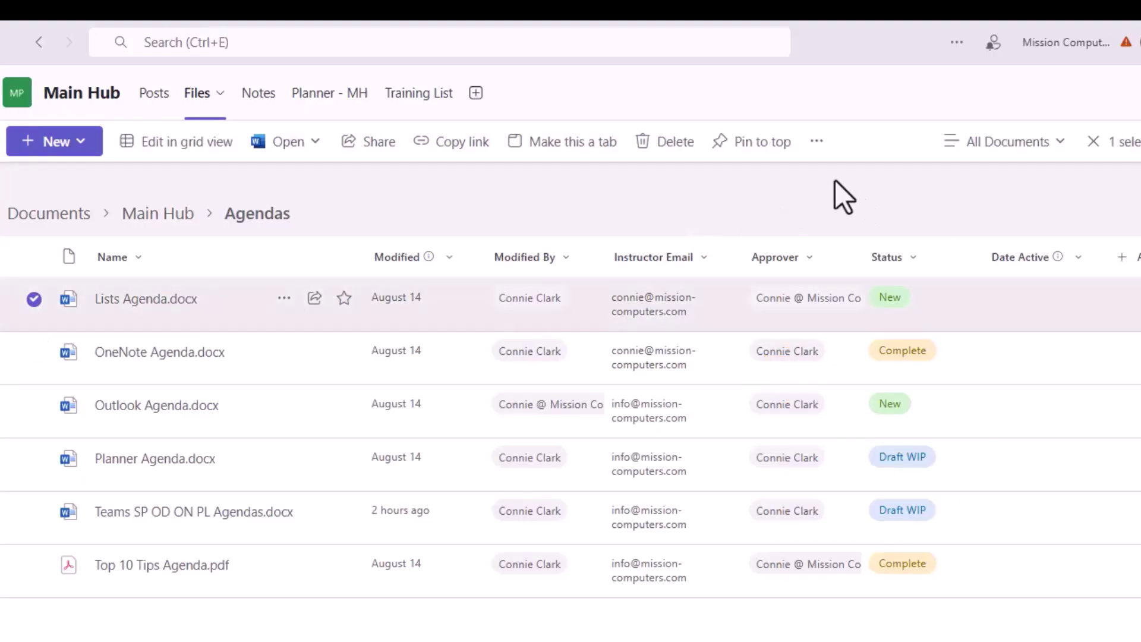
{"action": "left_click", "coordinate": [818, 143]}
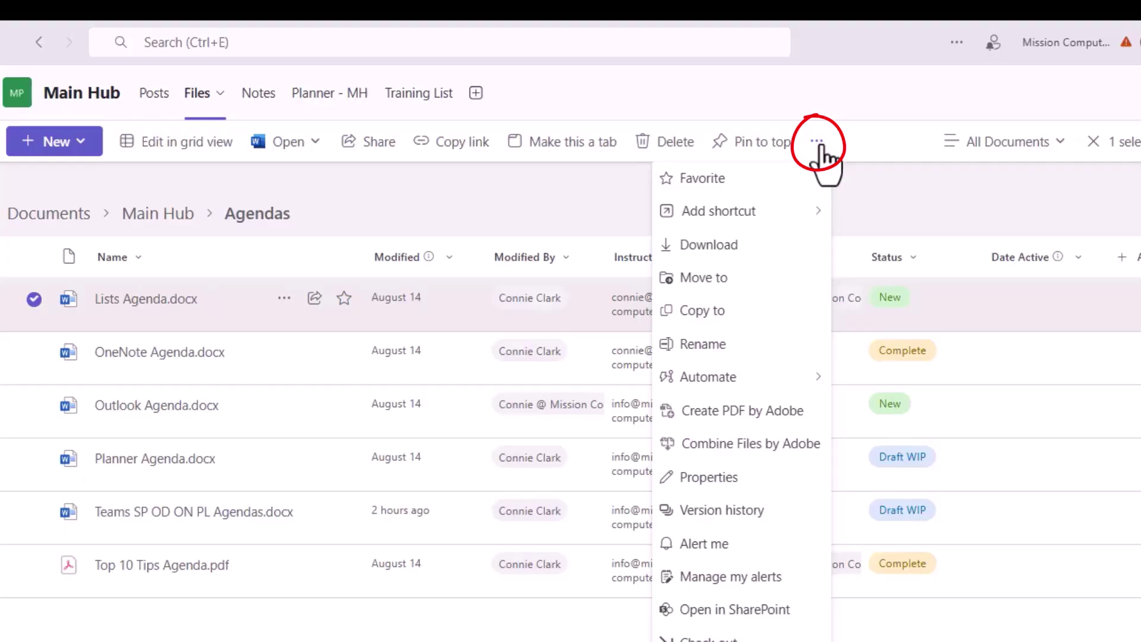
{"action": "mouse_move", "coordinate": [796, 385]}
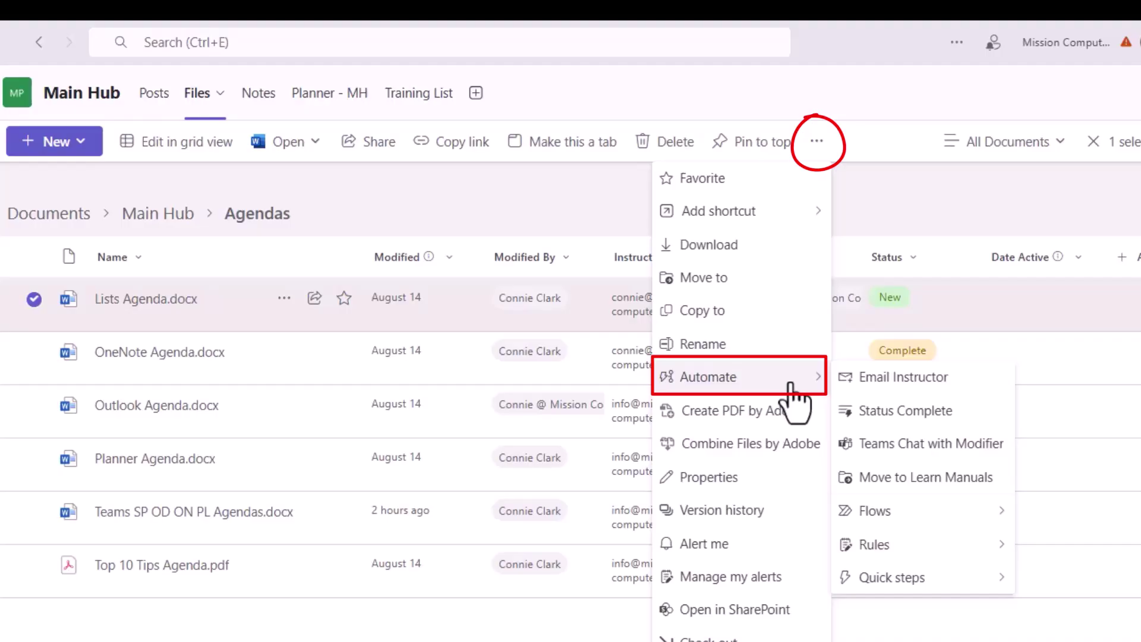
{"action": "left_click", "coordinate": [903, 386]}
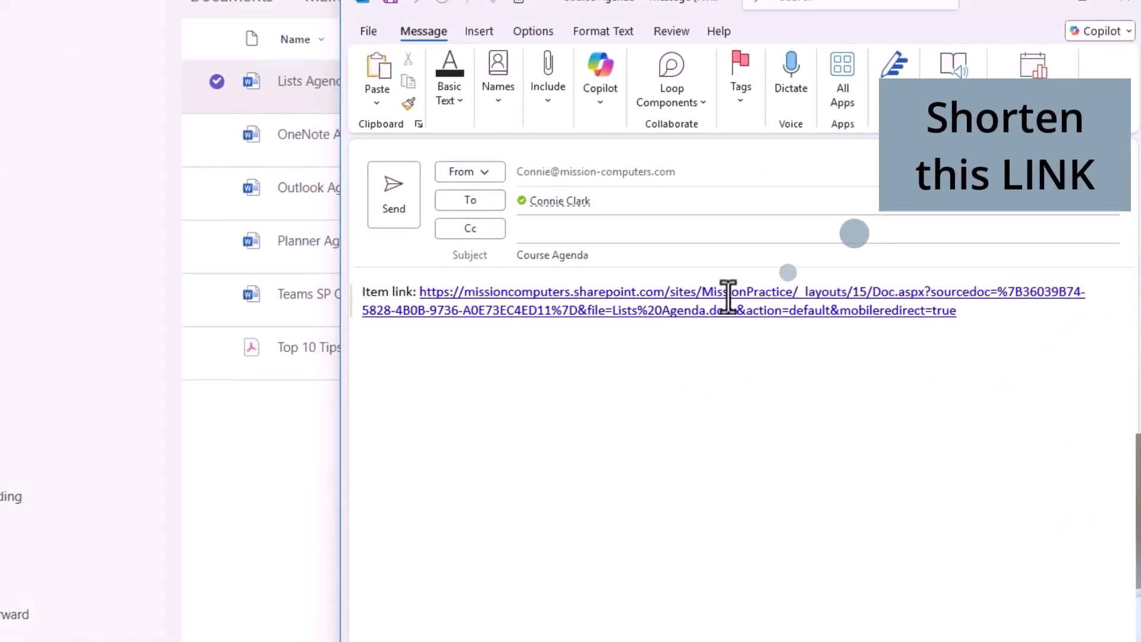
Change the item link's display text to 'Lists Agenda' and send the email.
{"action": "right_click", "coordinate": [545, 513]}
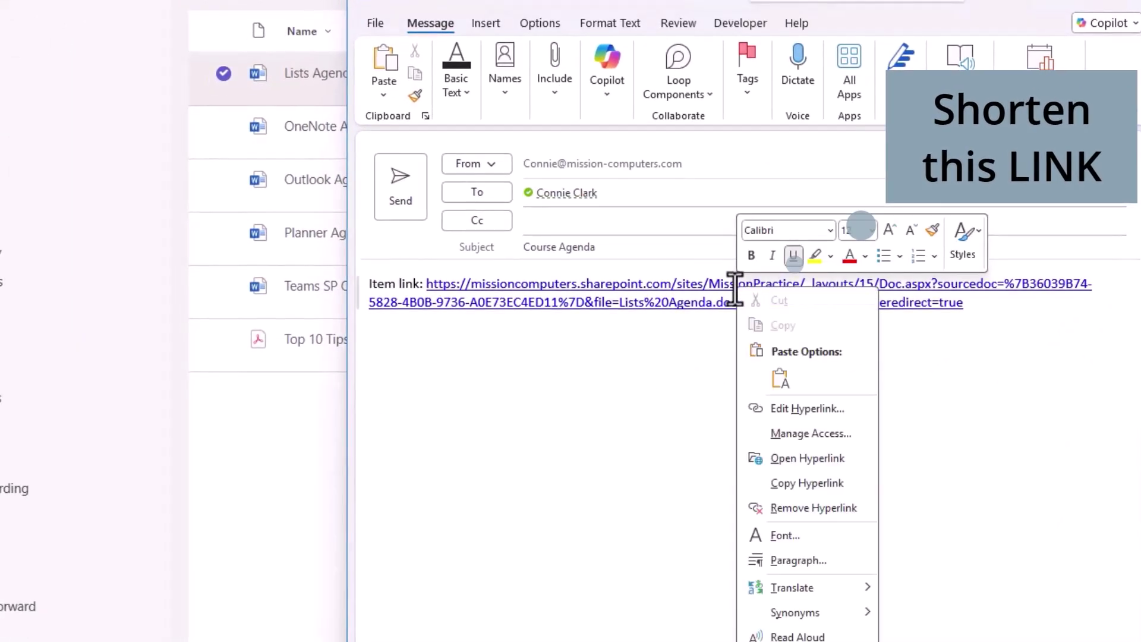
{"action": "left_click", "coordinate": [800, 411]}
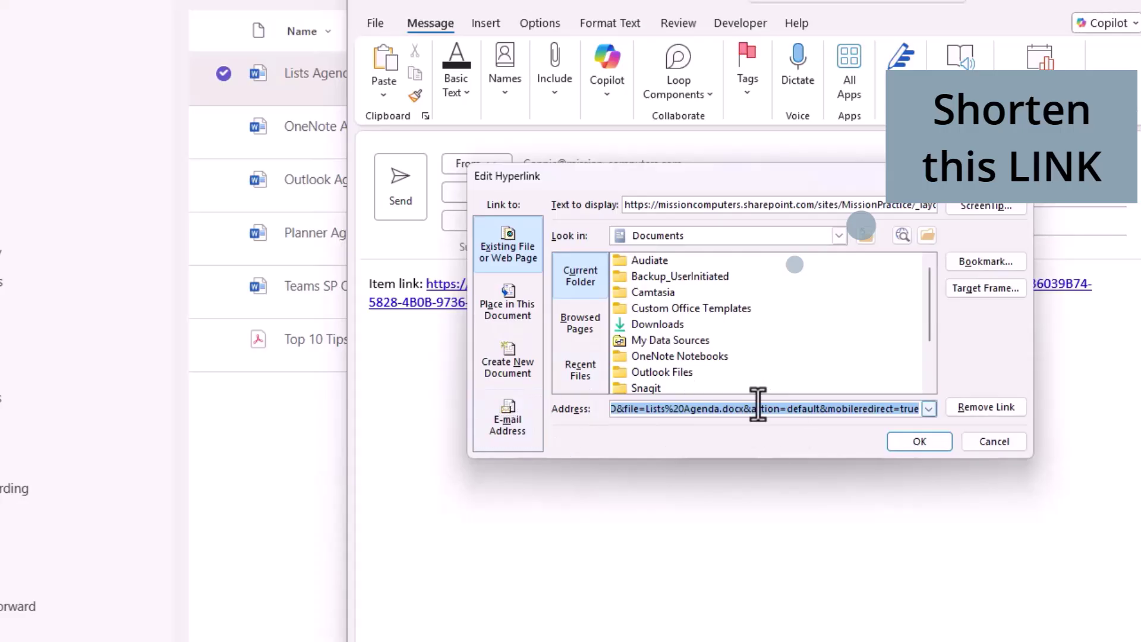
{"action": "triple_click", "coordinate": [714, 204]}
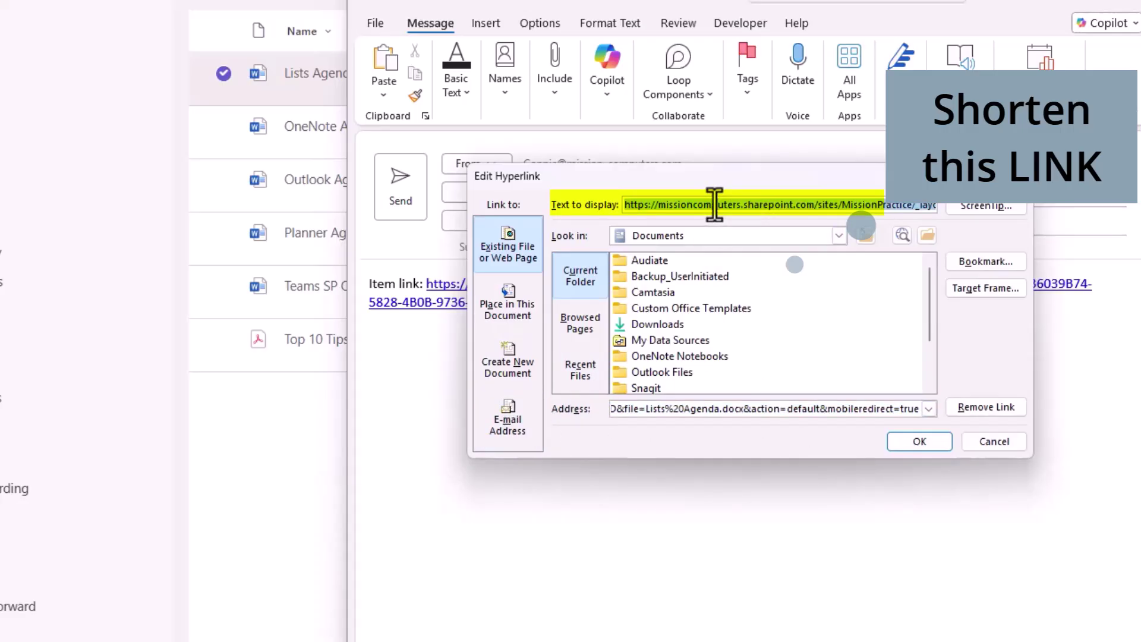
{"action": "type", "text": "Lists Agenda"}
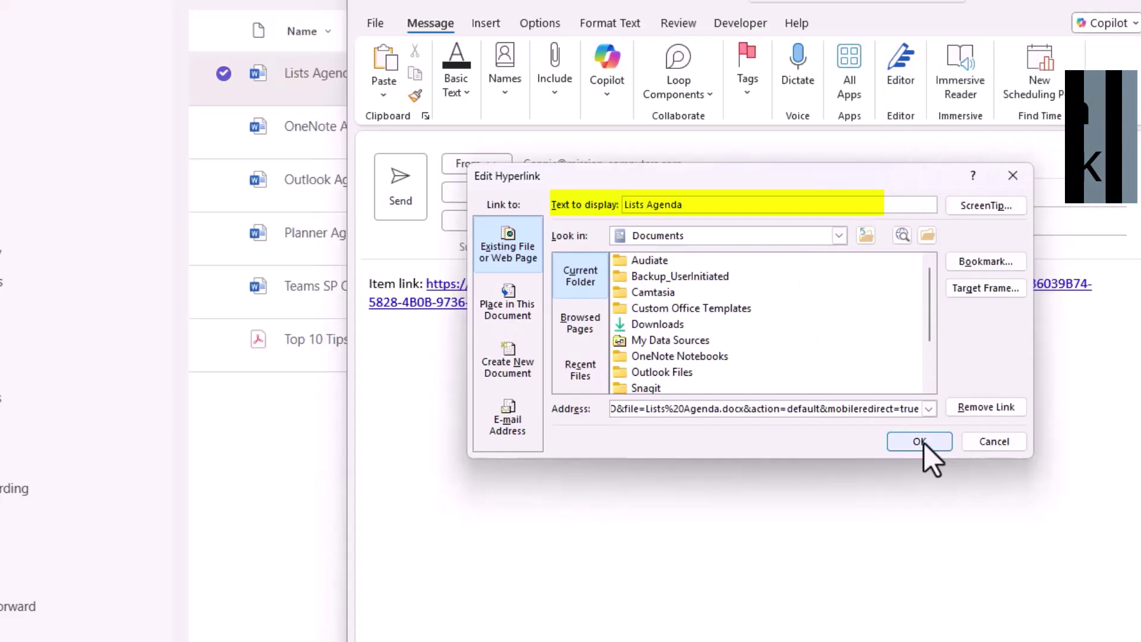
{"action": "left_click", "coordinate": [919, 441]}
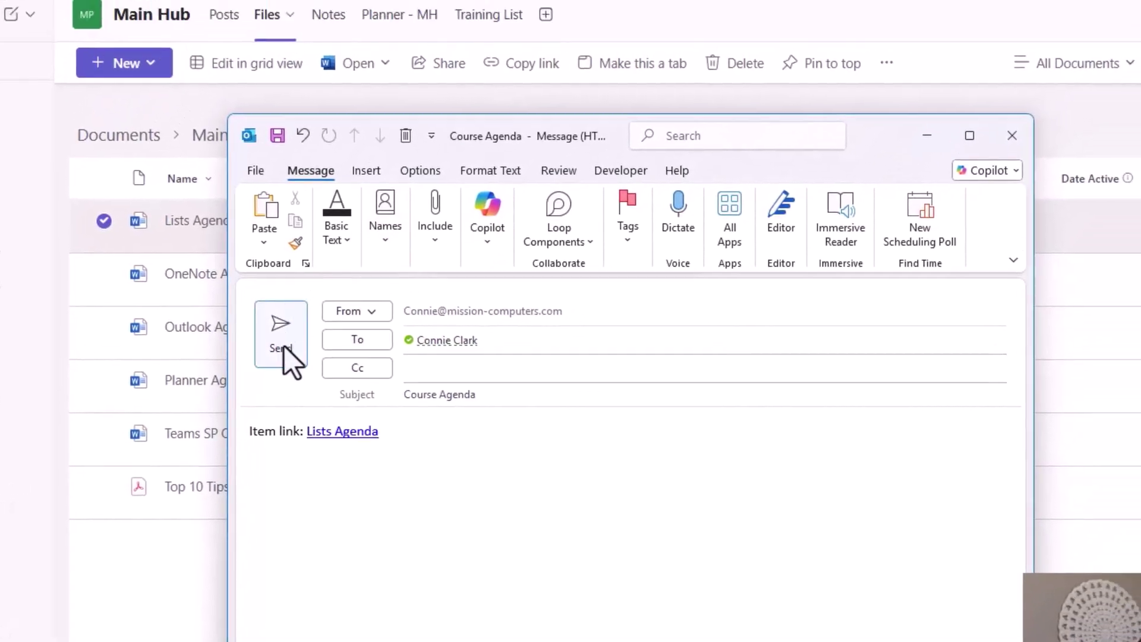
{"action": "left_click", "coordinate": [400, 187]}
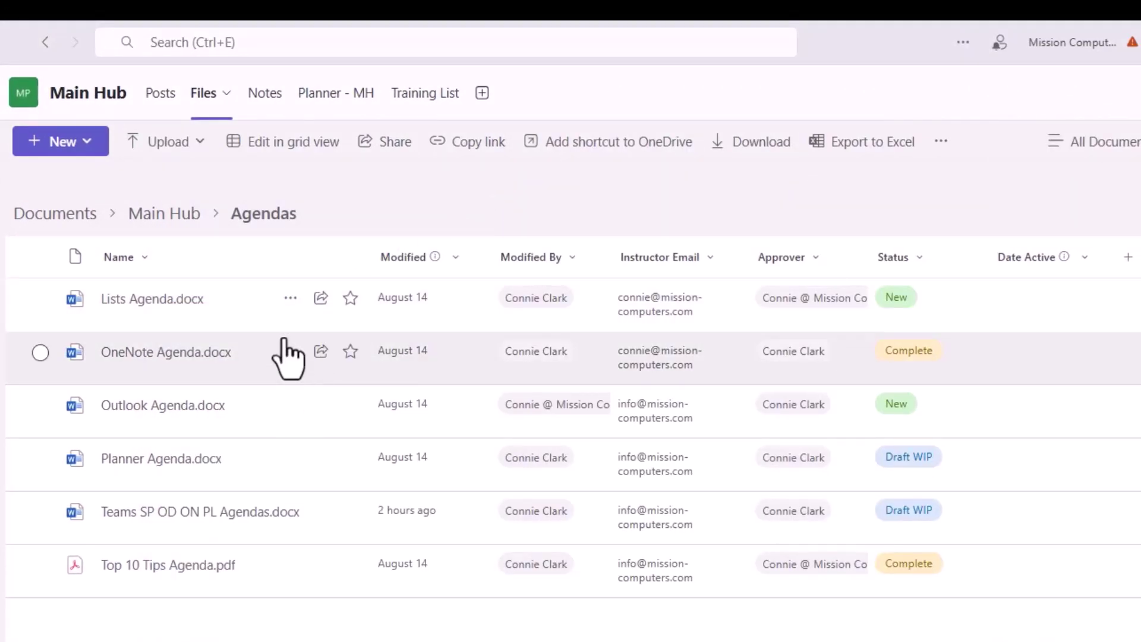
Mark Planner Agenda.docx and Teams SP OD ON PL Agendas.docx as Status Complete with the quick step.
{"action": "left_click", "coordinate": [40, 459]}
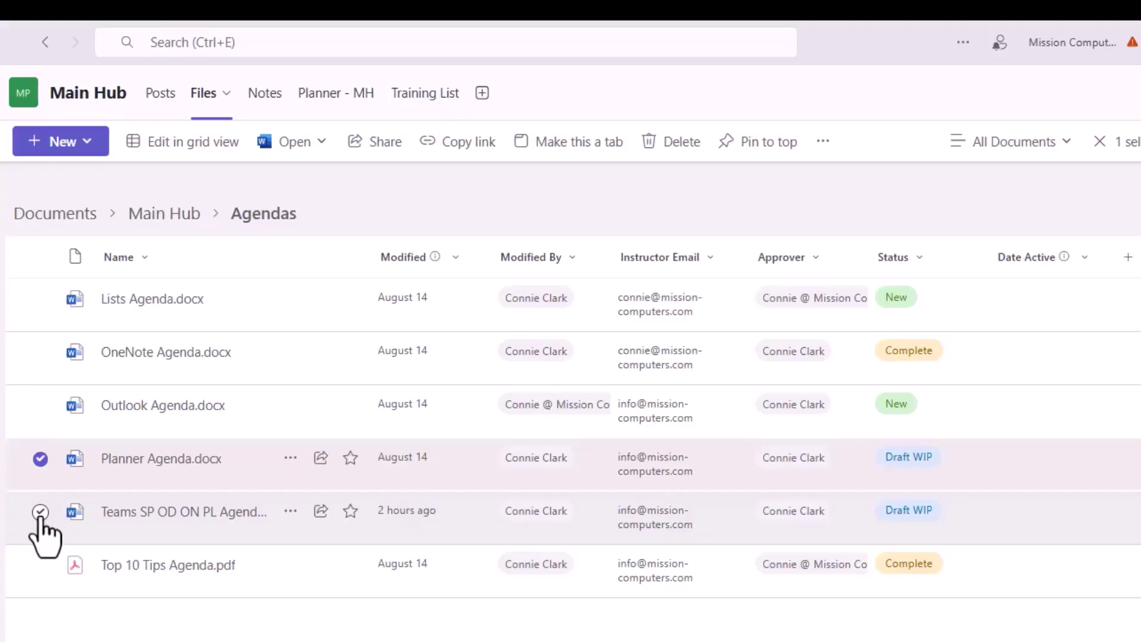
{"action": "left_click", "coordinate": [40, 511]}
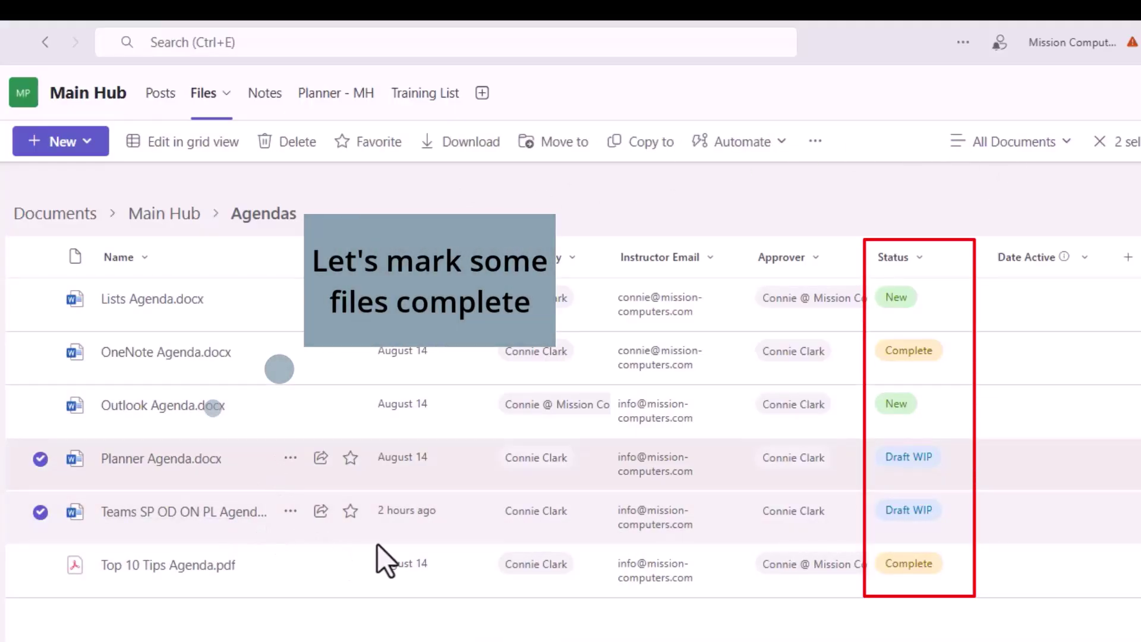
{"action": "left_click", "coordinate": [816, 144]}
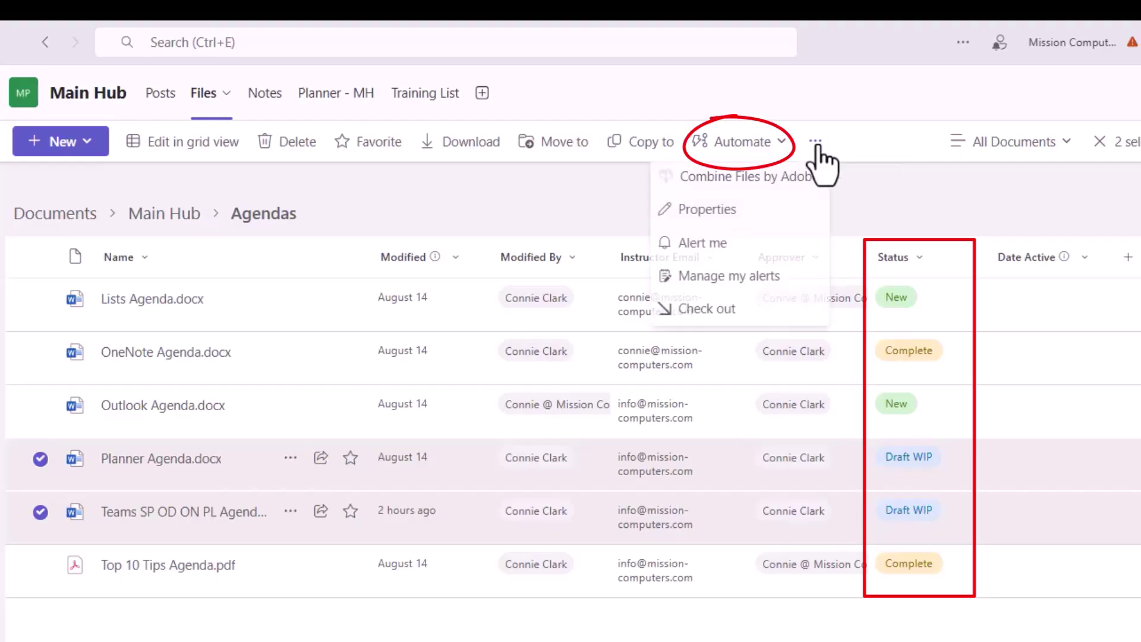
{"action": "left_click", "coordinate": [770, 148]}
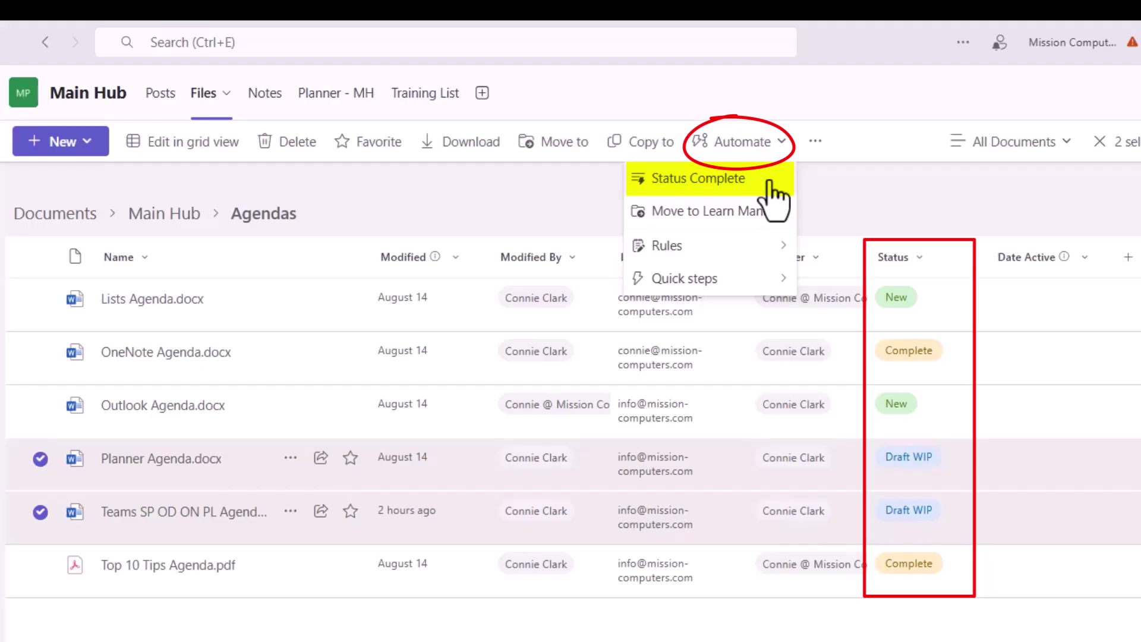
{"action": "left_click", "coordinate": [684, 181]}
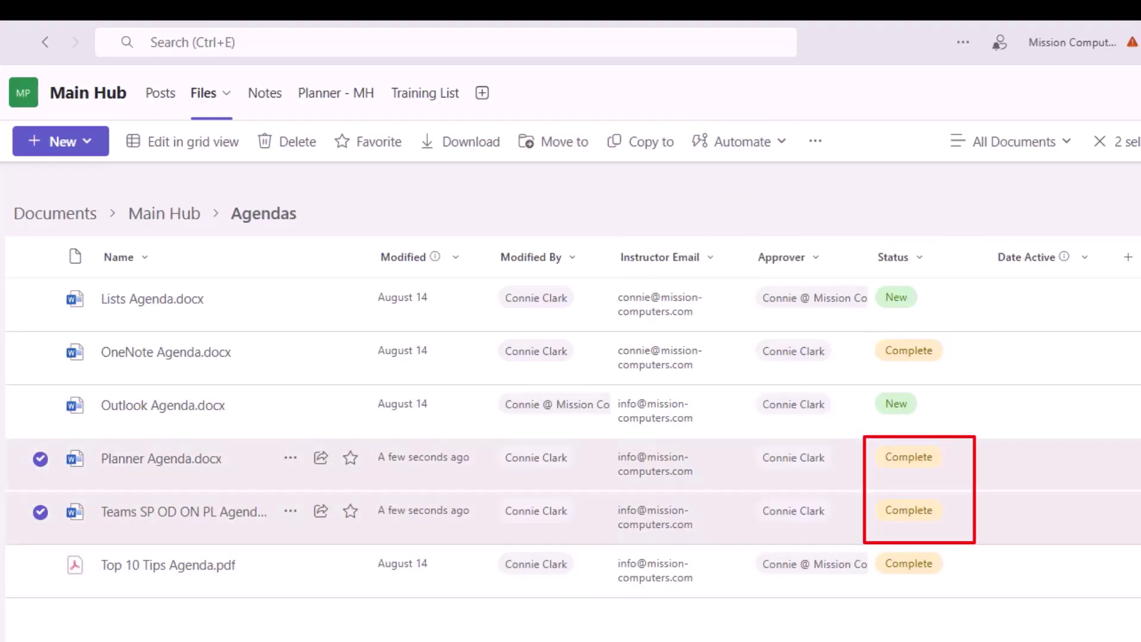
{"action": "left_click", "coordinate": [40, 458]}
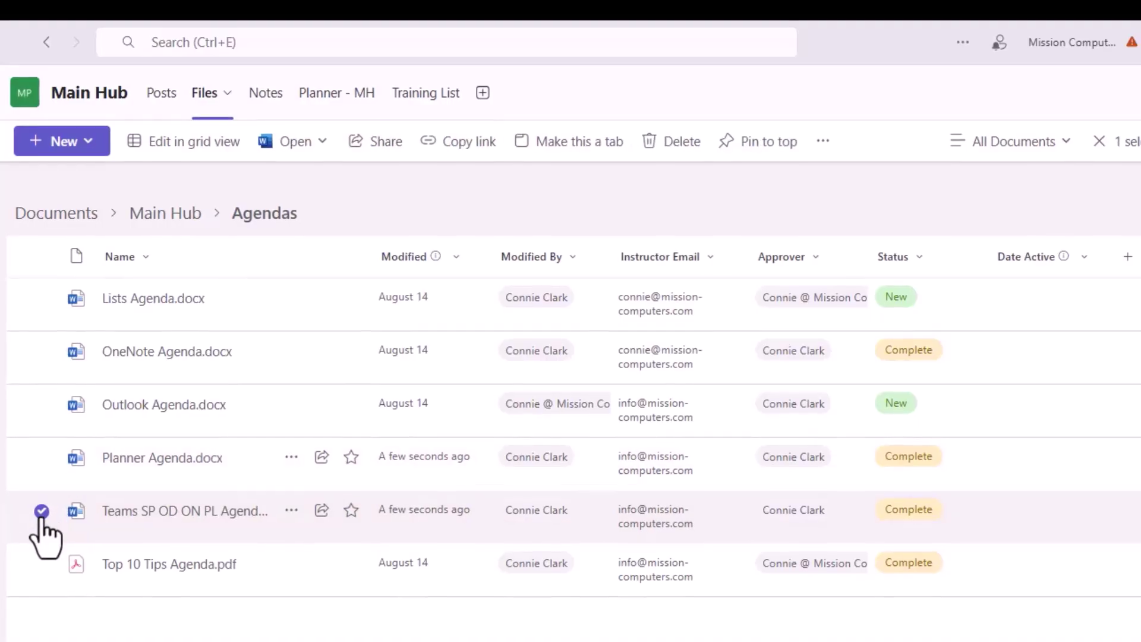
{"action": "left_click", "coordinate": [40, 512]}
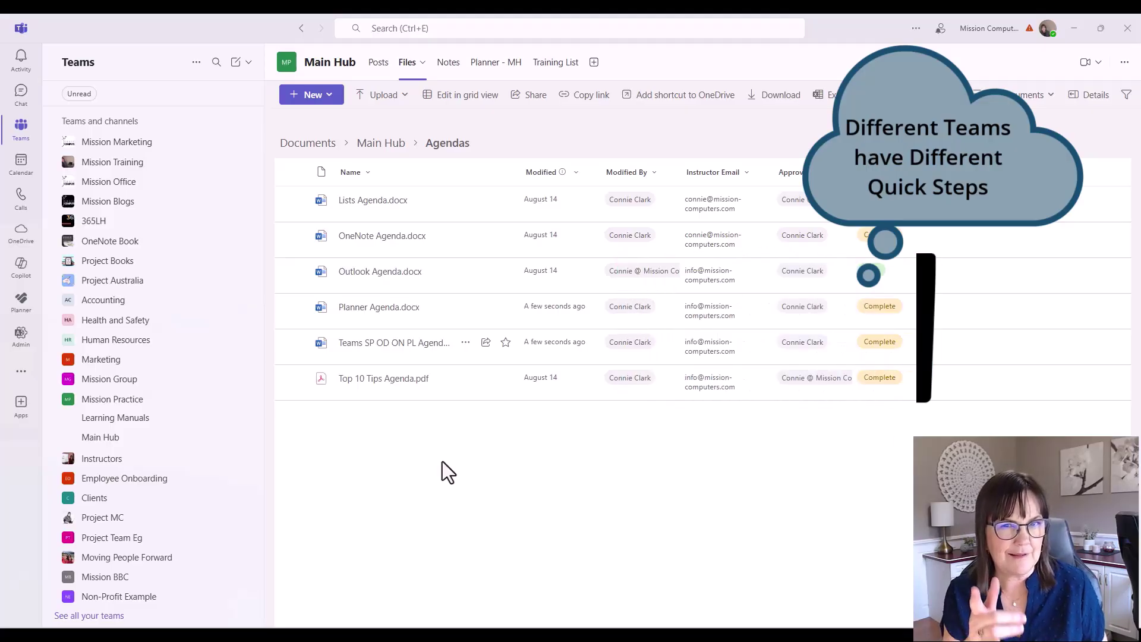
Go to the Instructors team's General channel and show its Files library.
{"action": "left_click", "coordinate": [59, 460]}
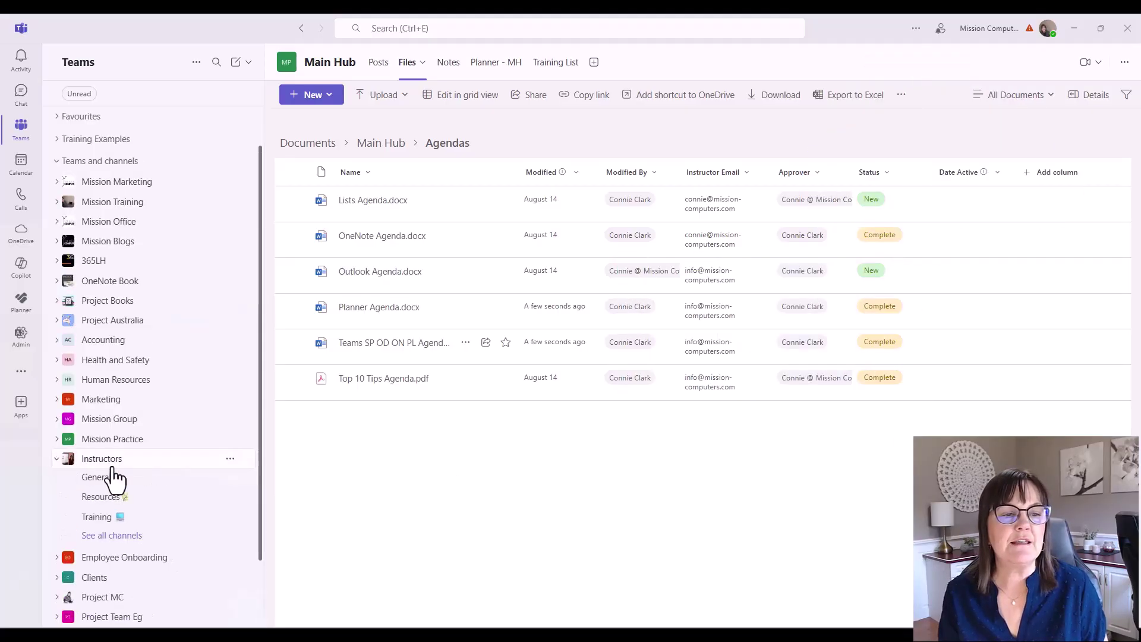
{"action": "left_click", "coordinate": [107, 481]}
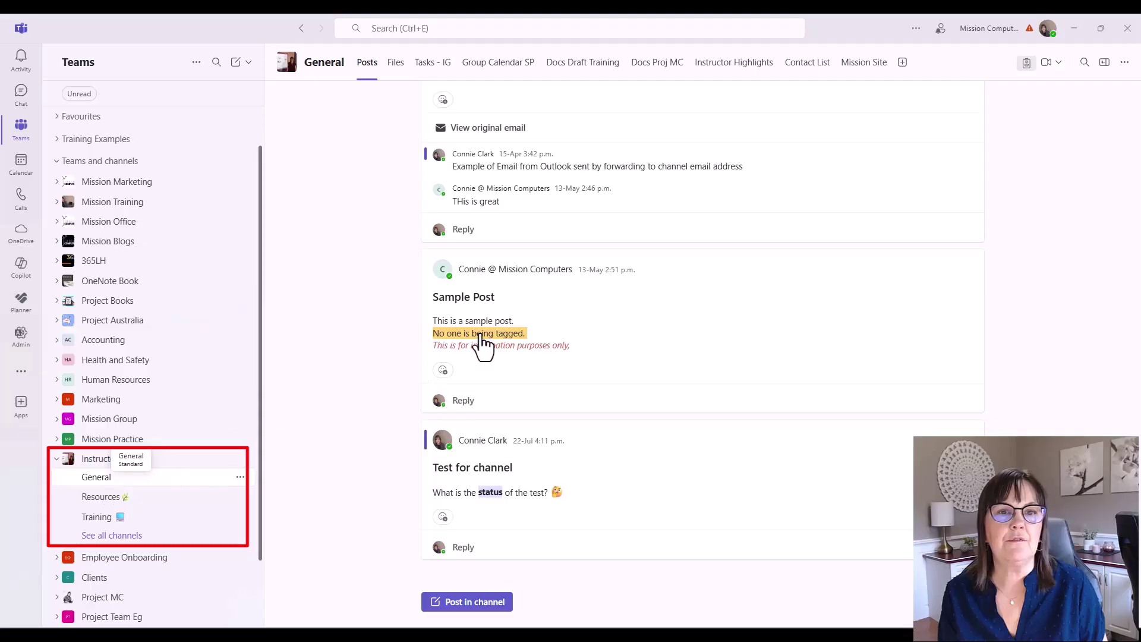
{"action": "left_click", "coordinate": [393, 63]}
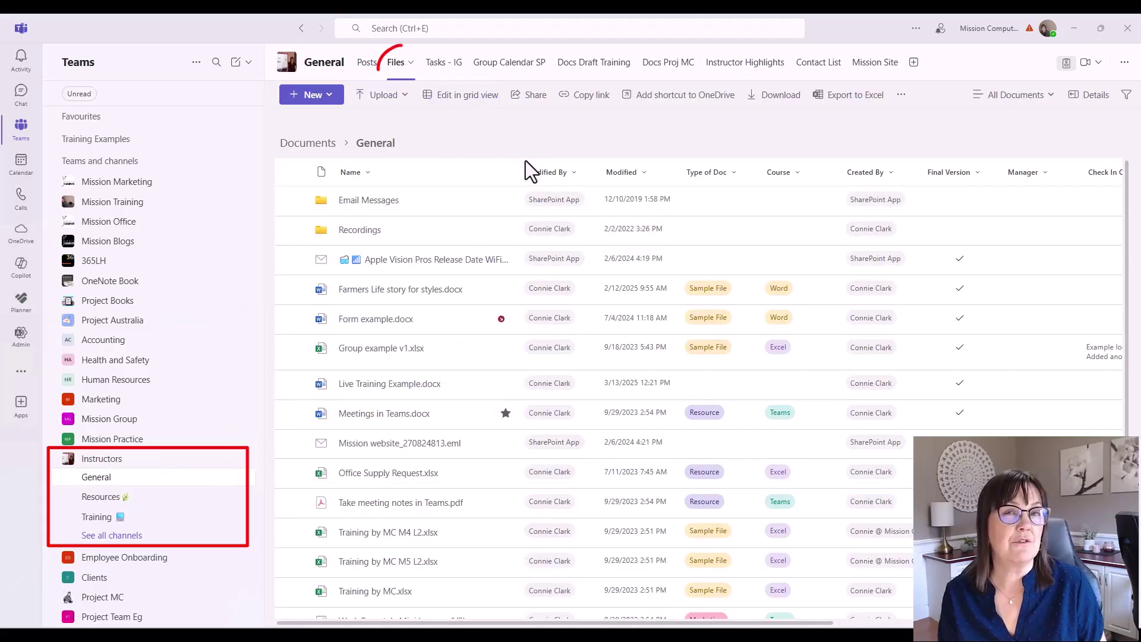
Open Manage quick steps for the General library to review its three enabled quick steps.
{"action": "left_click", "coordinate": [902, 96]}
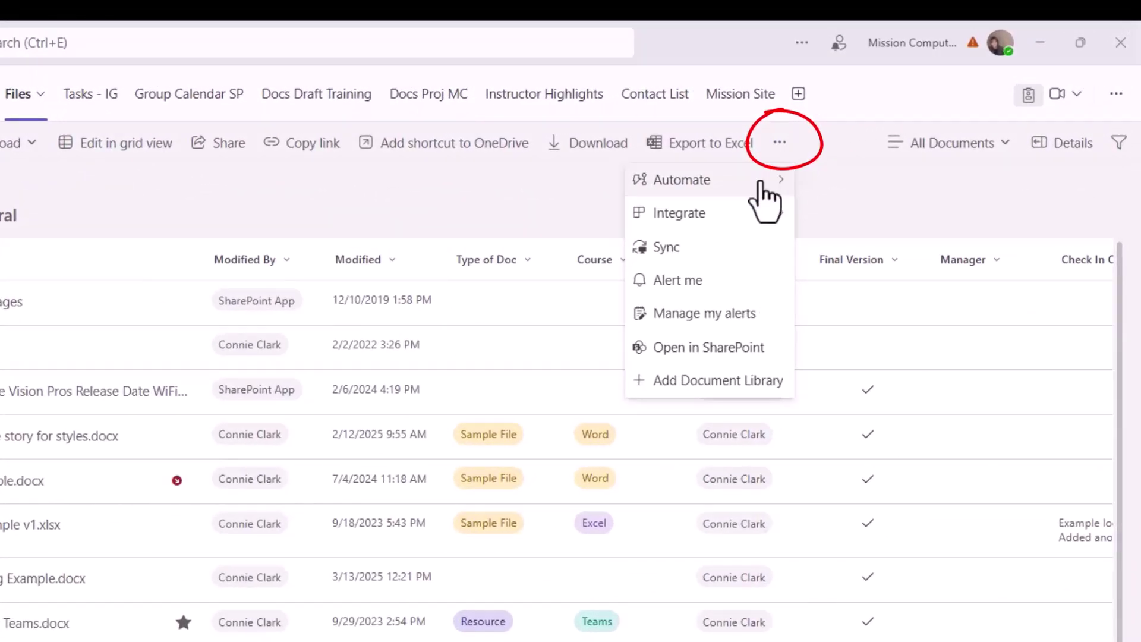
{"action": "mouse_move", "coordinate": [889, 121]}
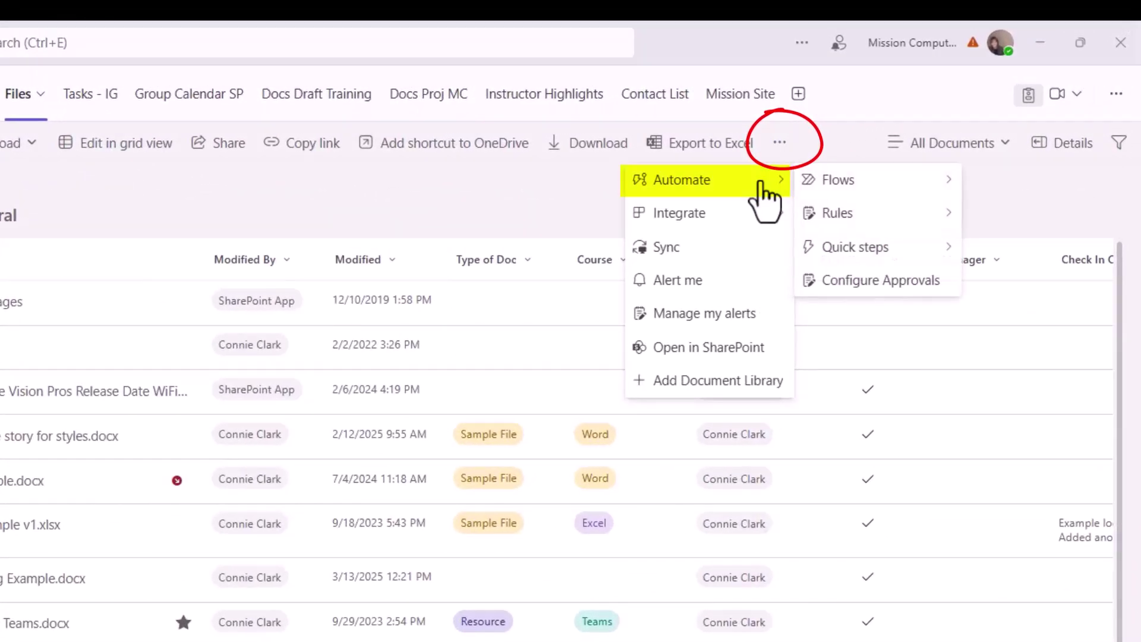
{"action": "mouse_move", "coordinate": [868, 255]}
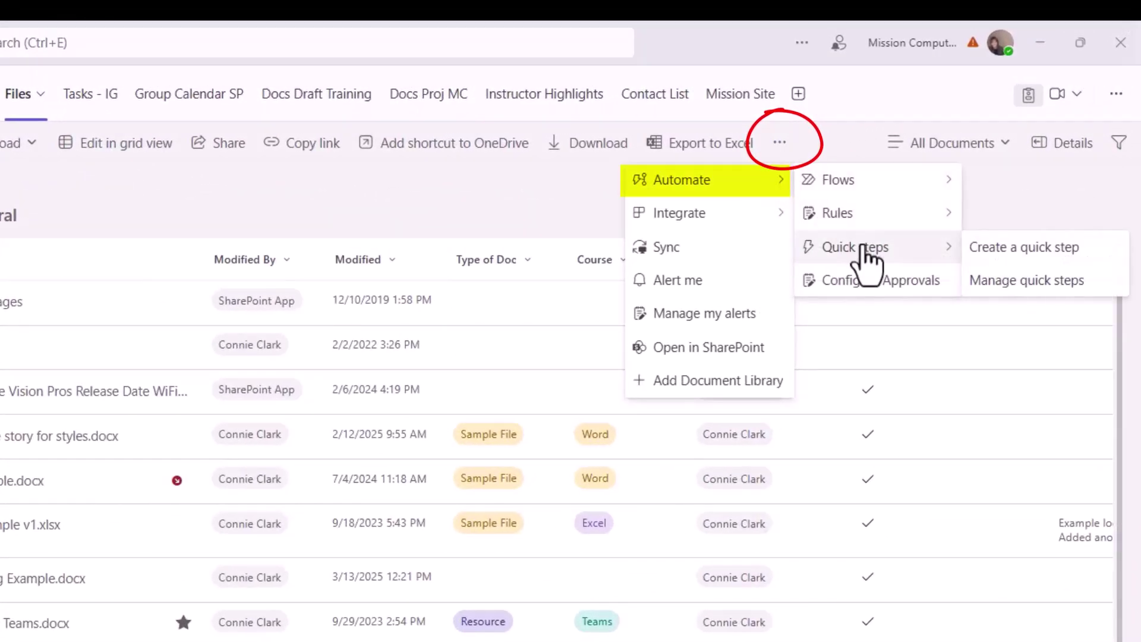
{"action": "left_click", "coordinate": [1056, 284]}
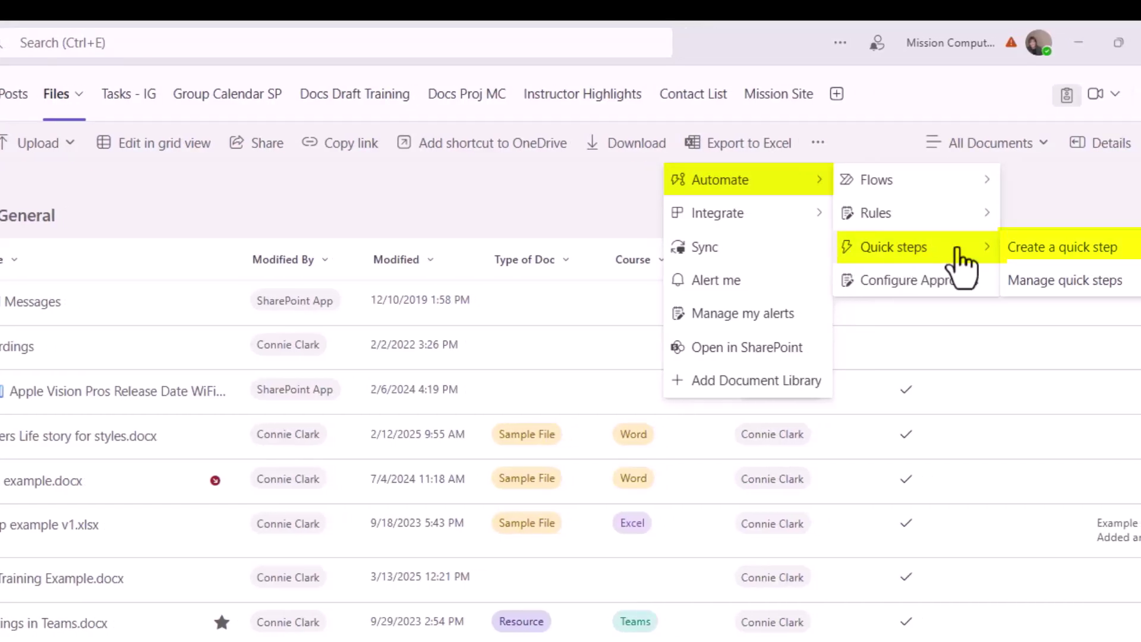
Start a new Draft an email quick step addressed to each file's Manager.
{"action": "left_click", "coordinate": [1068, 250]}
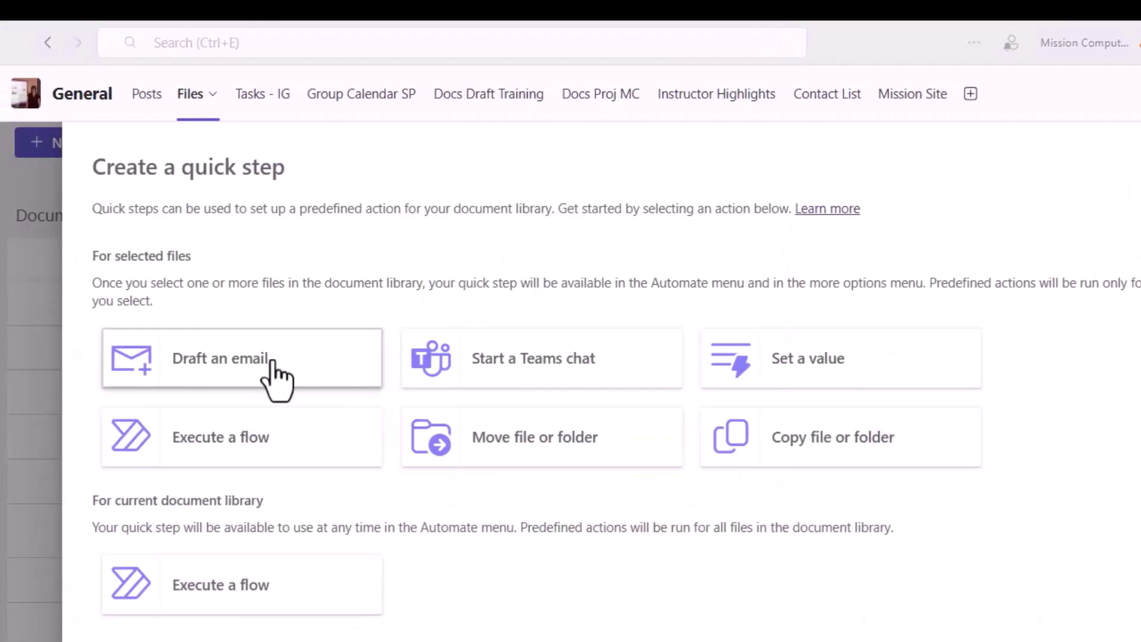
{"action": "left_click", "coordinate": [226, 360]}
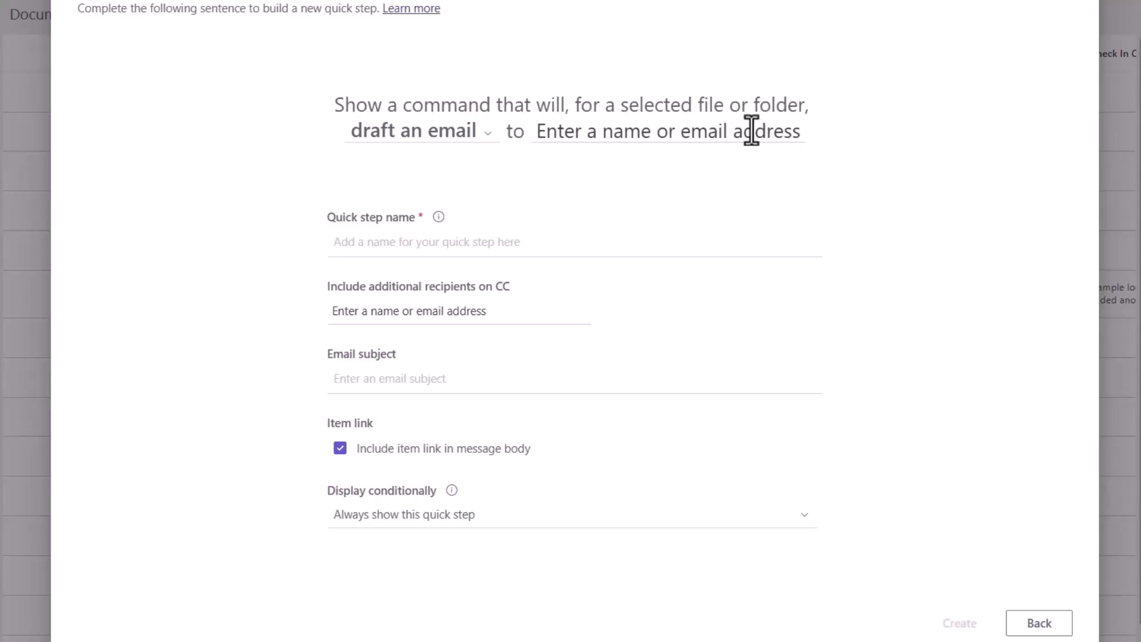
{"action": "left_click", "coordinate": [488, 138]}
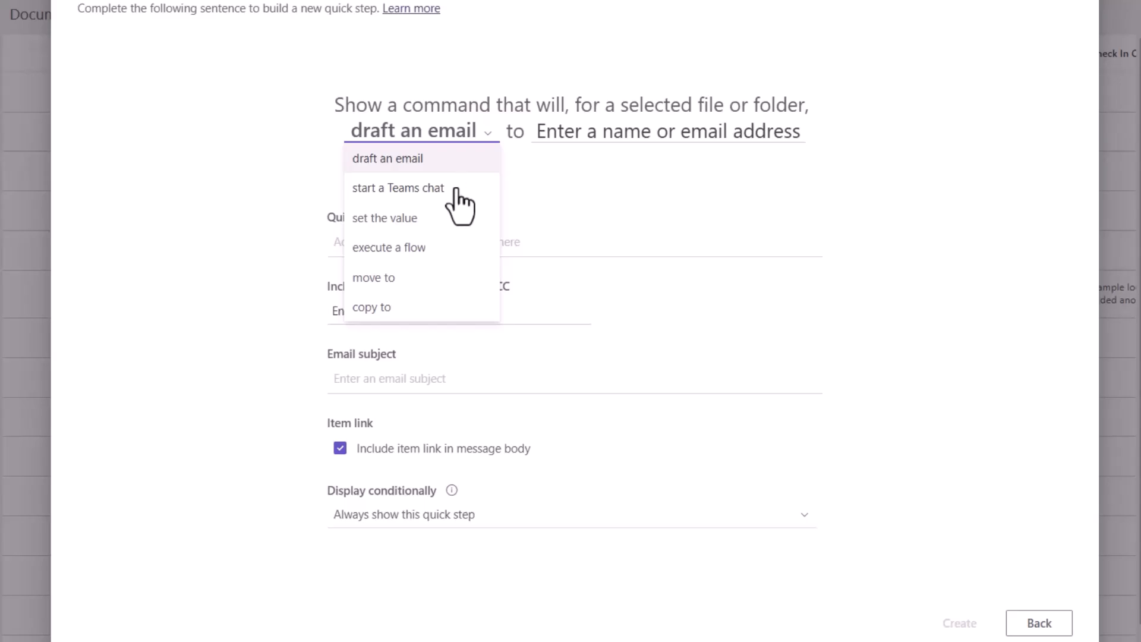
{"action": "left_click", "coordinate": [478, 158]}
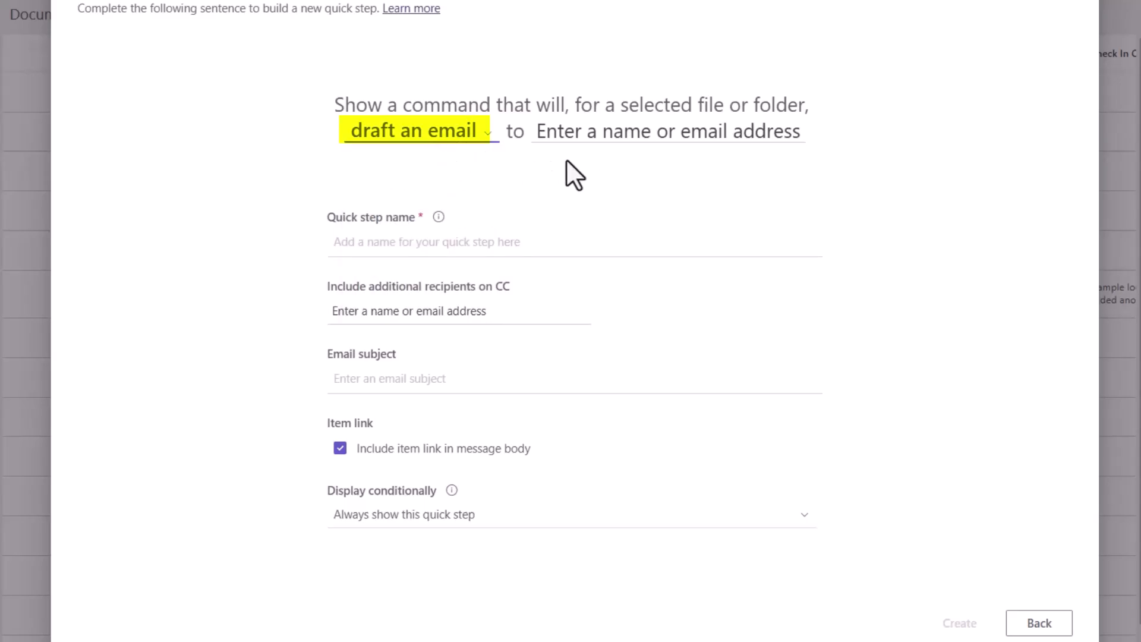
{"action": "left_click", "coordinate": [583, 132]}
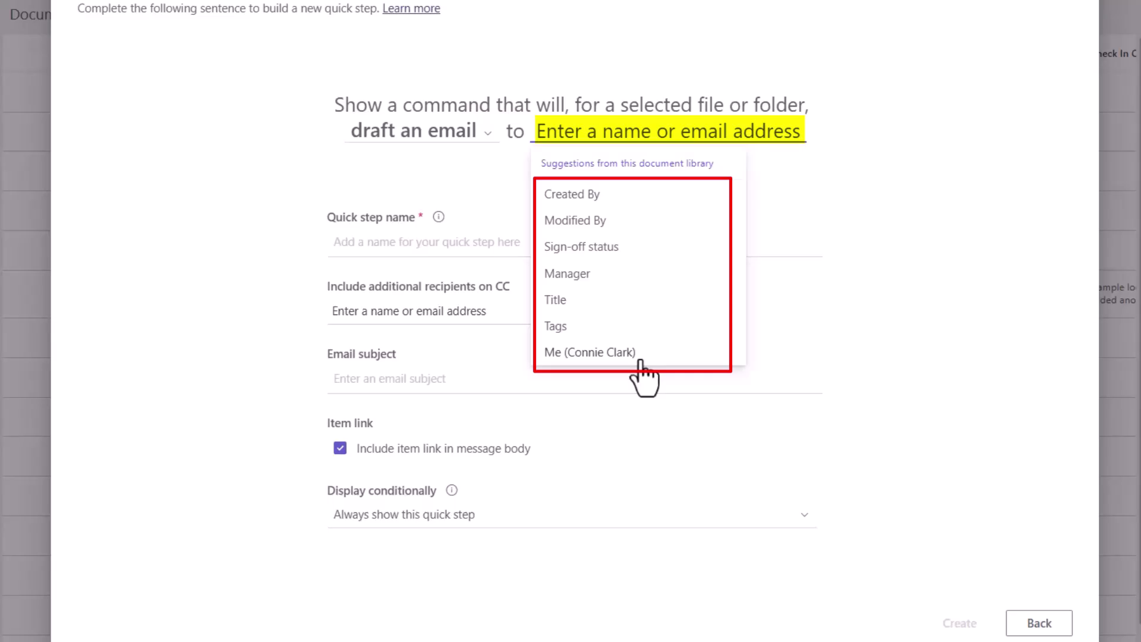
{"action": "left_click", "coordinate": [587, 277]}
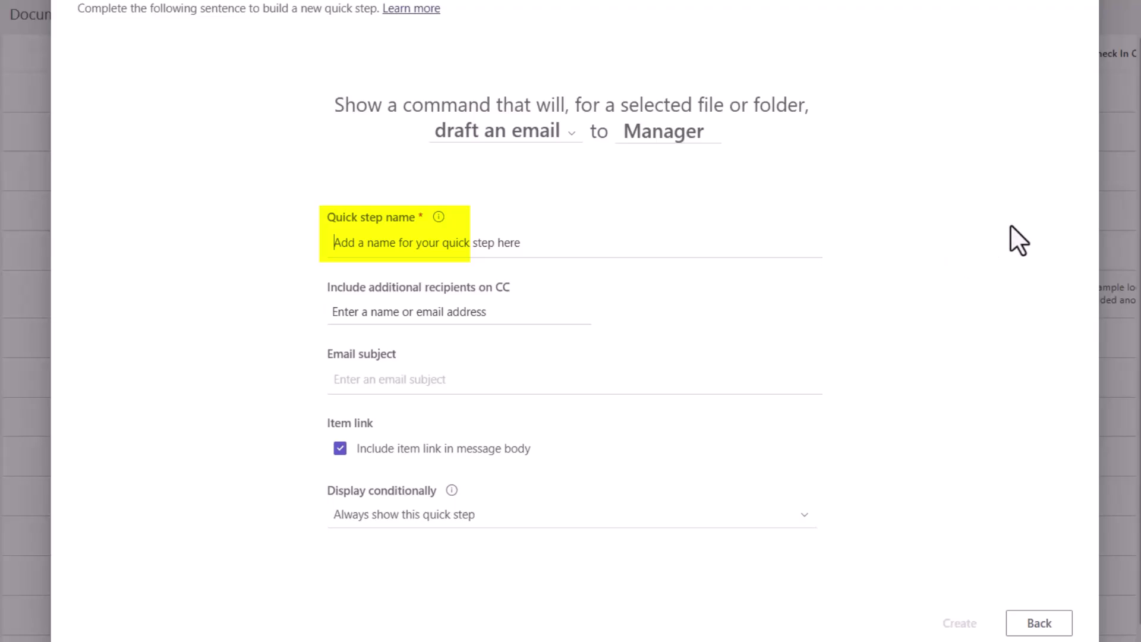
Name it 'Email to Manager', leave CC empty, and enter subject 'Please Review this File'.
{"action": "type", "text": "Email to Manager"}
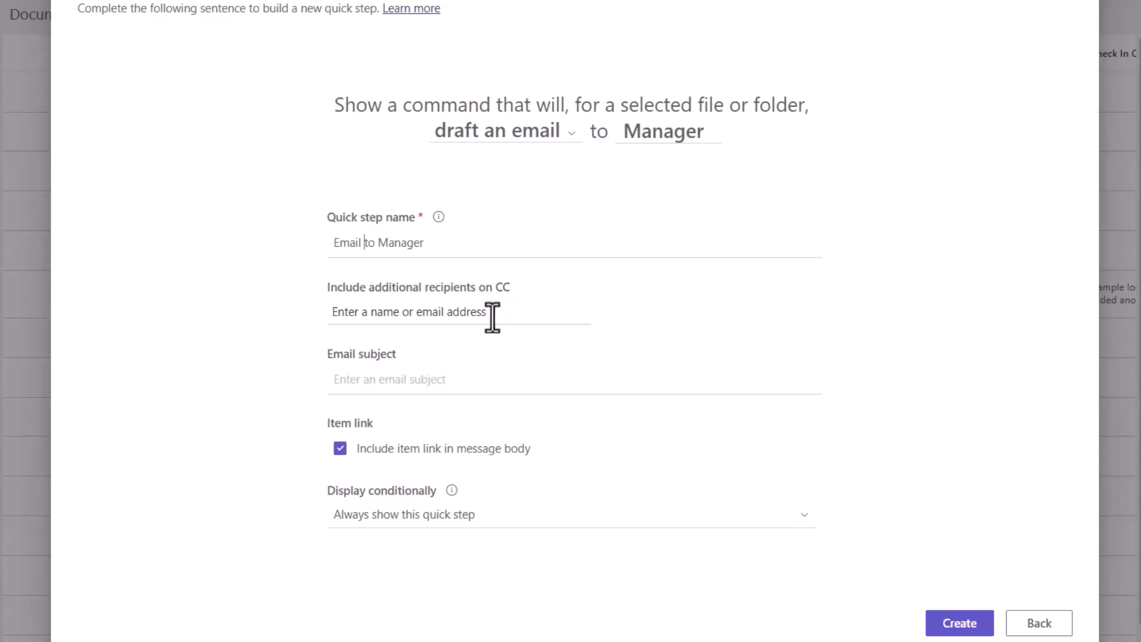
{"action": "left_click", "coordinate": [406, 314]}
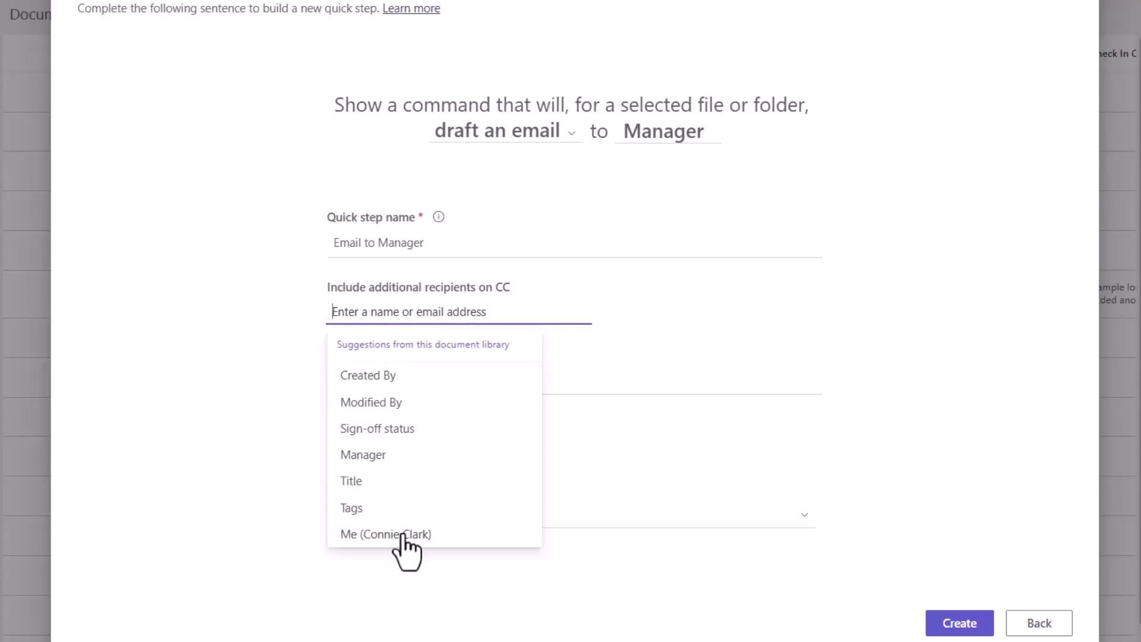
{"action": "left_click", "coordinate": [704, 317]}
{"action": "left_click", "coordinate": [400, 380]}
{"action": "left_click", "coordinate": [293, 339]}
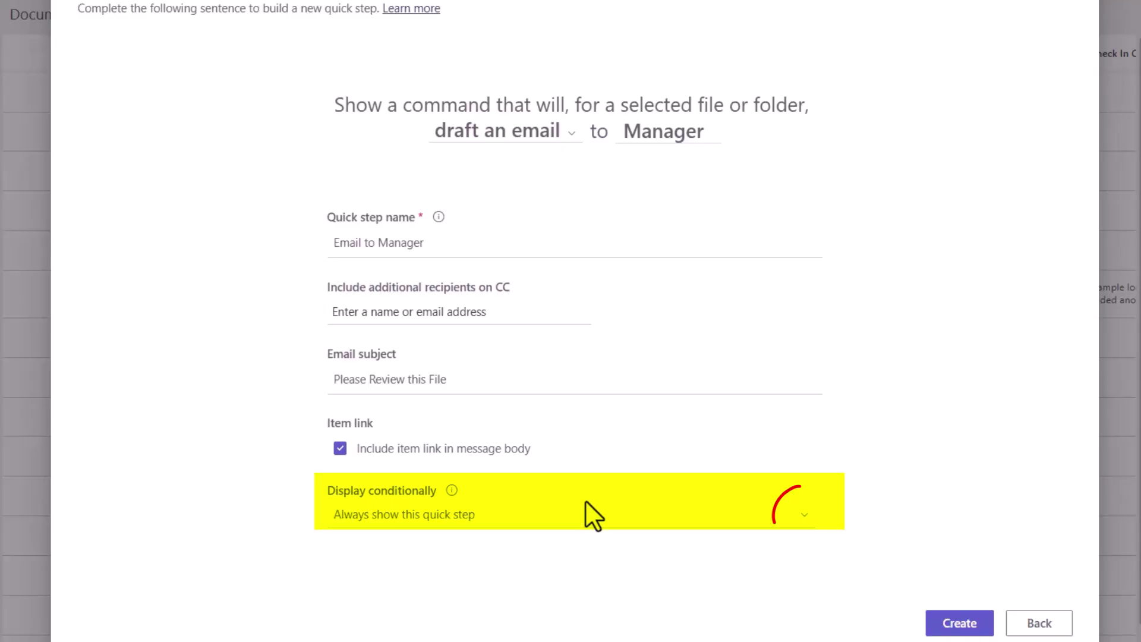
Show the quick step only when Final Version equals Yes, then create Email to Manager.
{"action": "left_click", "coordinate": [799, 520]}
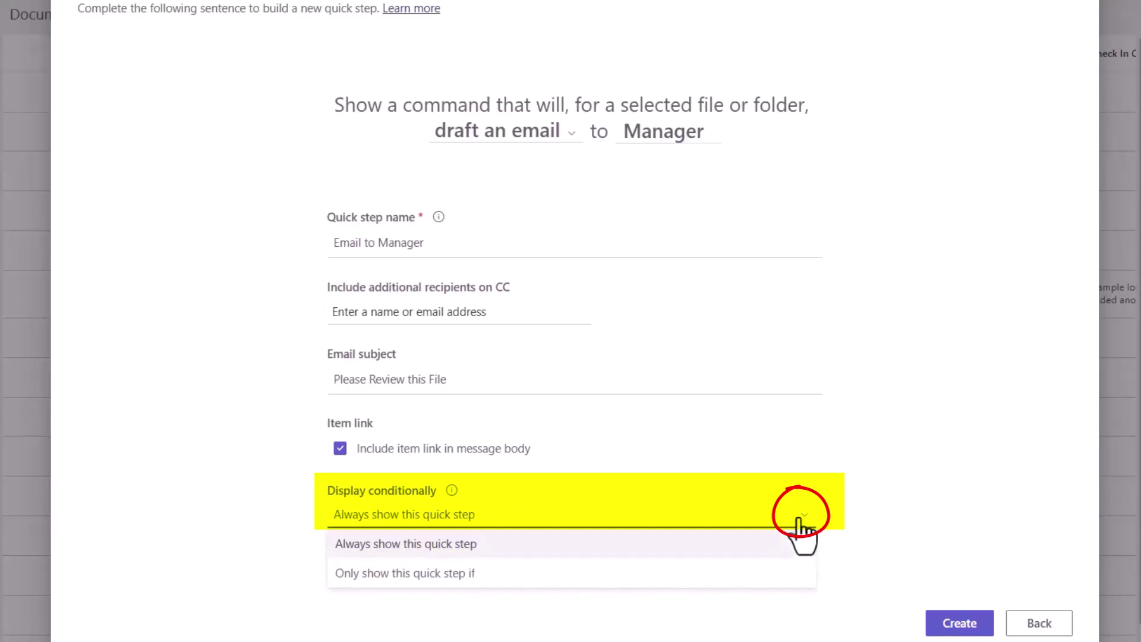
{"action": "left_click", "coordinate": [462, 575]}
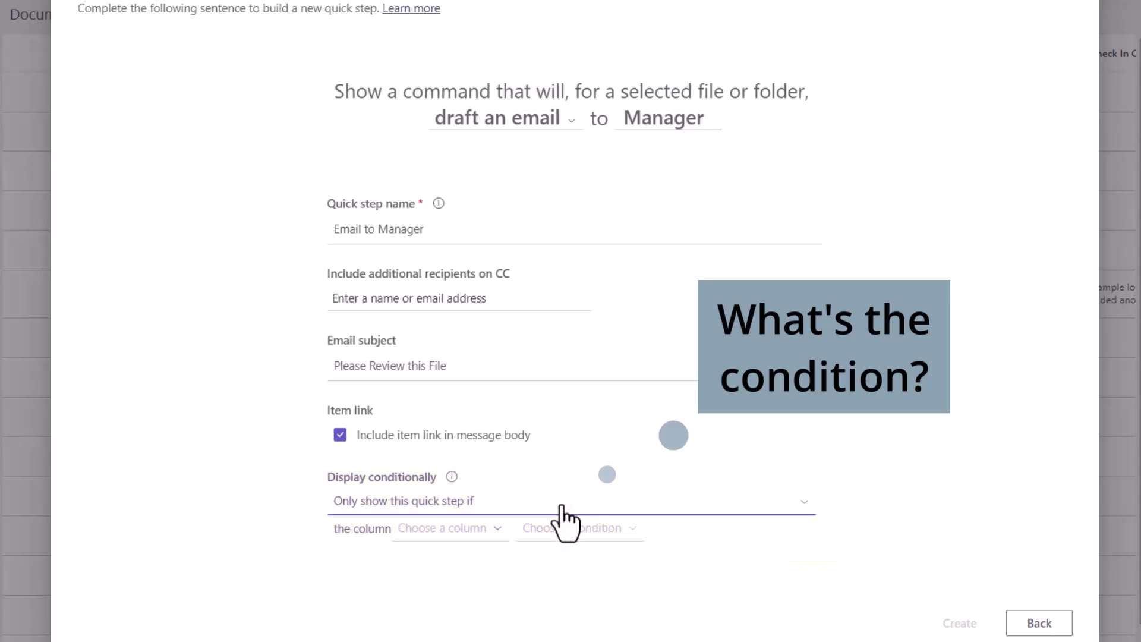
{"action": "left_click", "coordinate": [498, 530]}
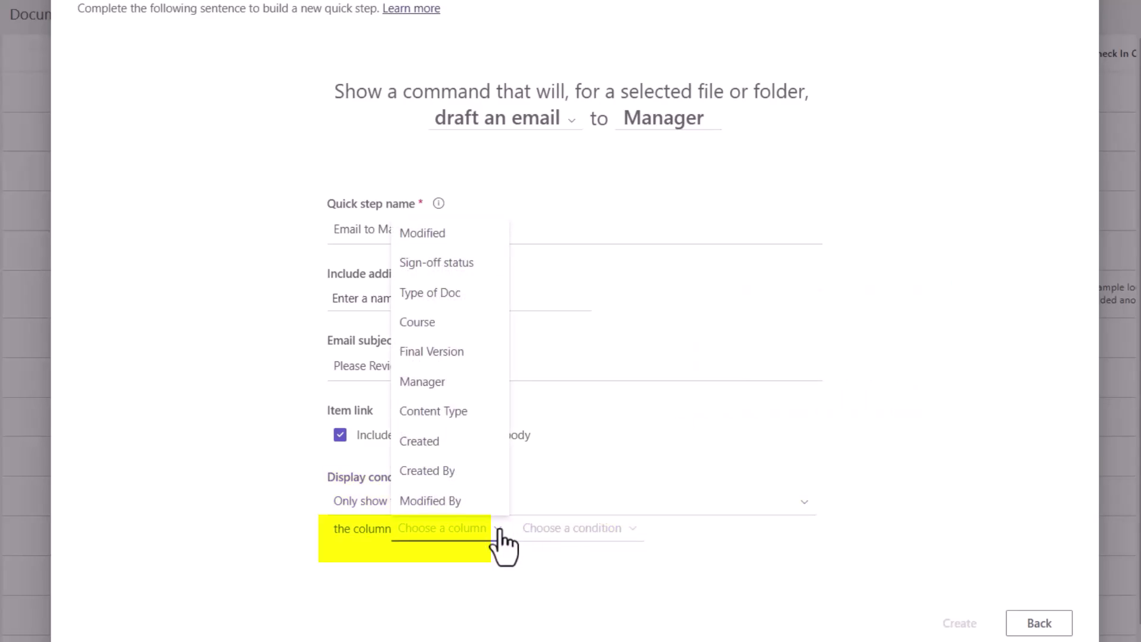
{"action": "left_click", "coordinate": [450, 351]}
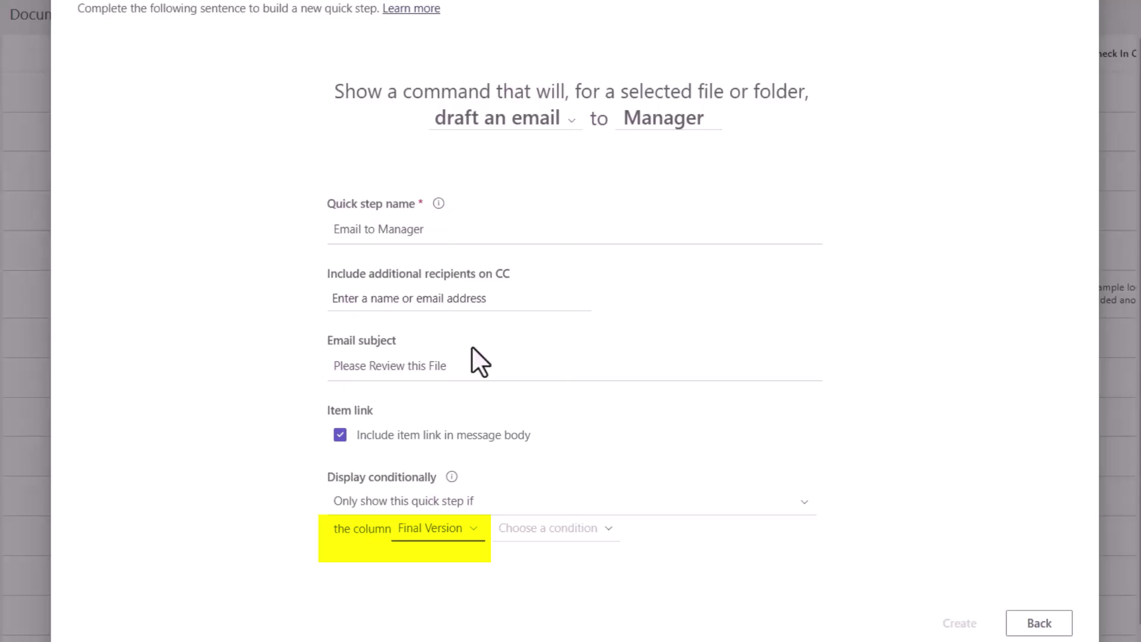
{"action": "left_click", "coordinate": [540, 535]}
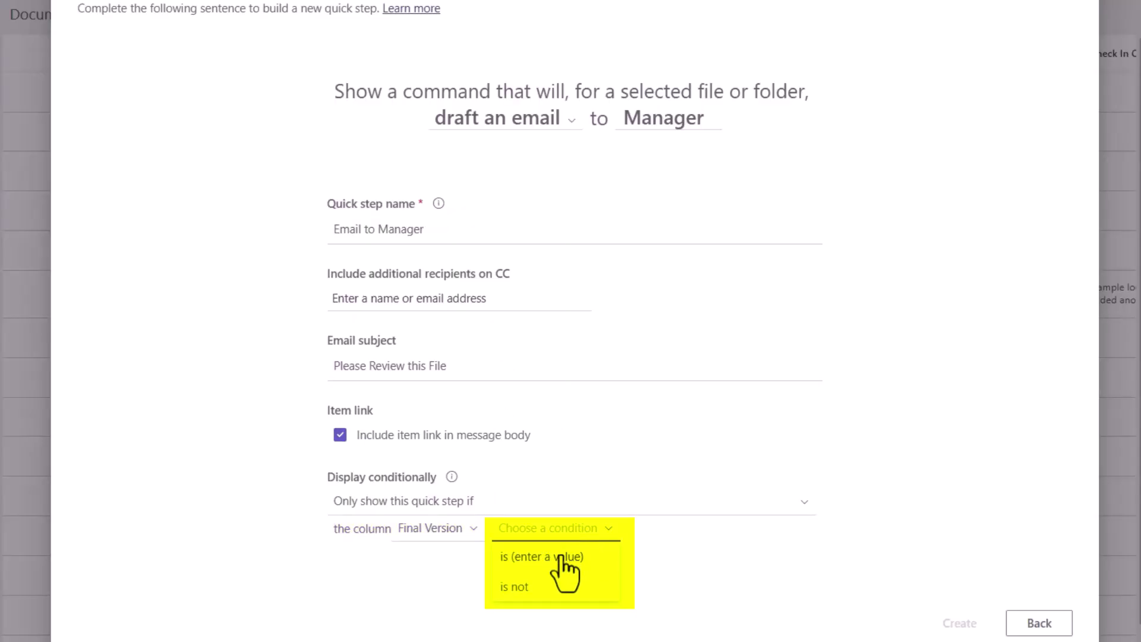
{"action": "left_click", "coordinate": [559, 556]}
{"action": "left_click", "coordinate": [615, 528]}
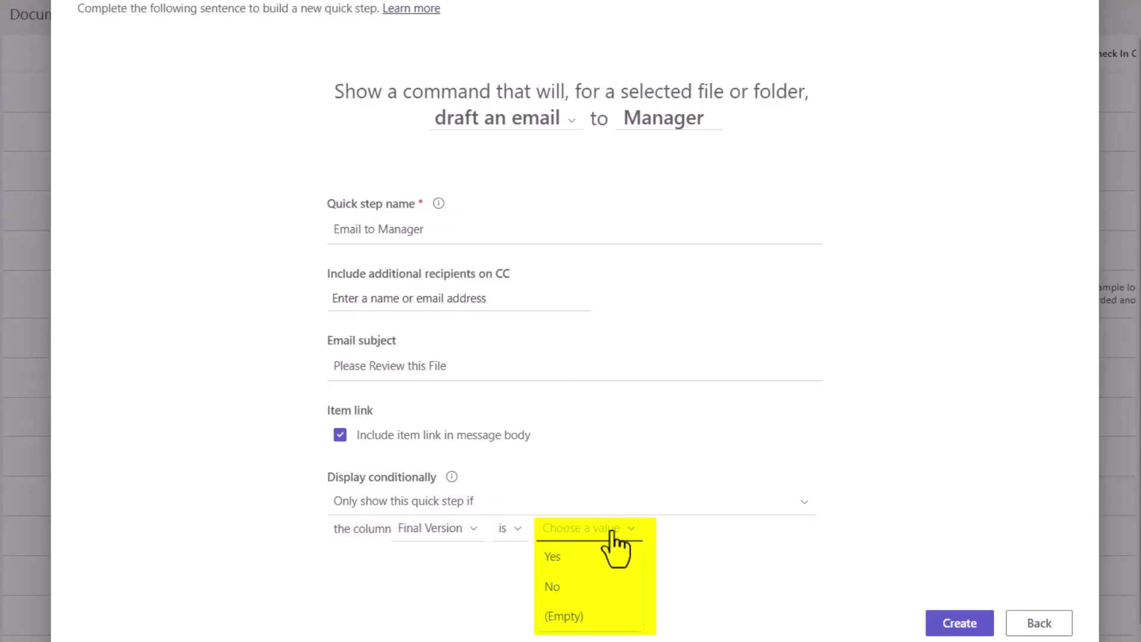
{"action": "left_click", "coordinate": [565, 556]}
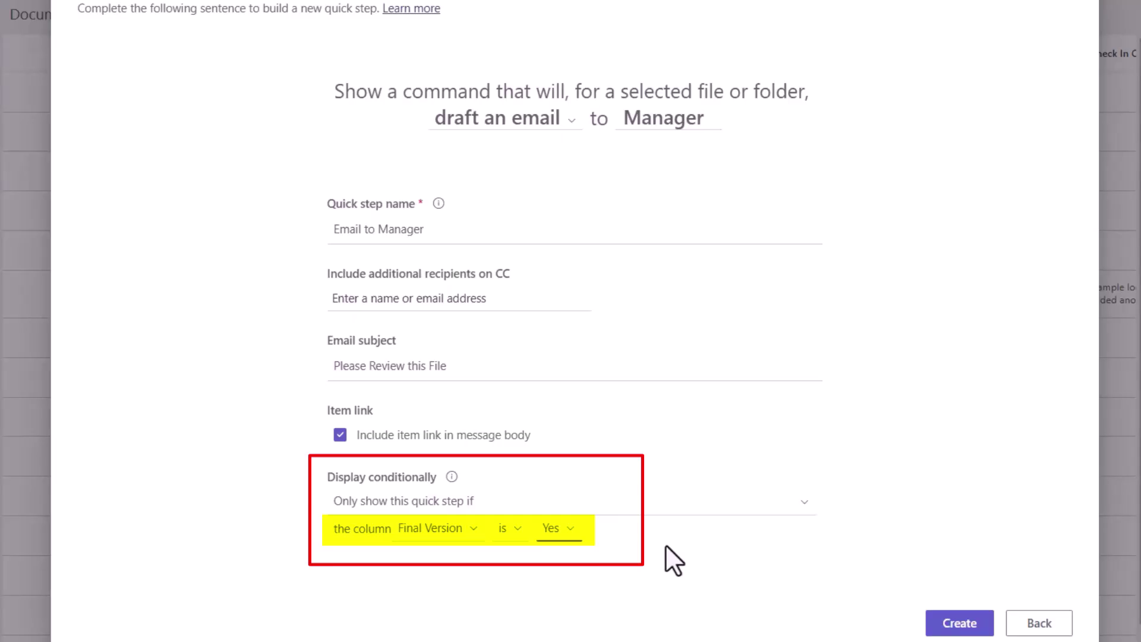
{"action": "left_click", "coordinate": [975, 606]}
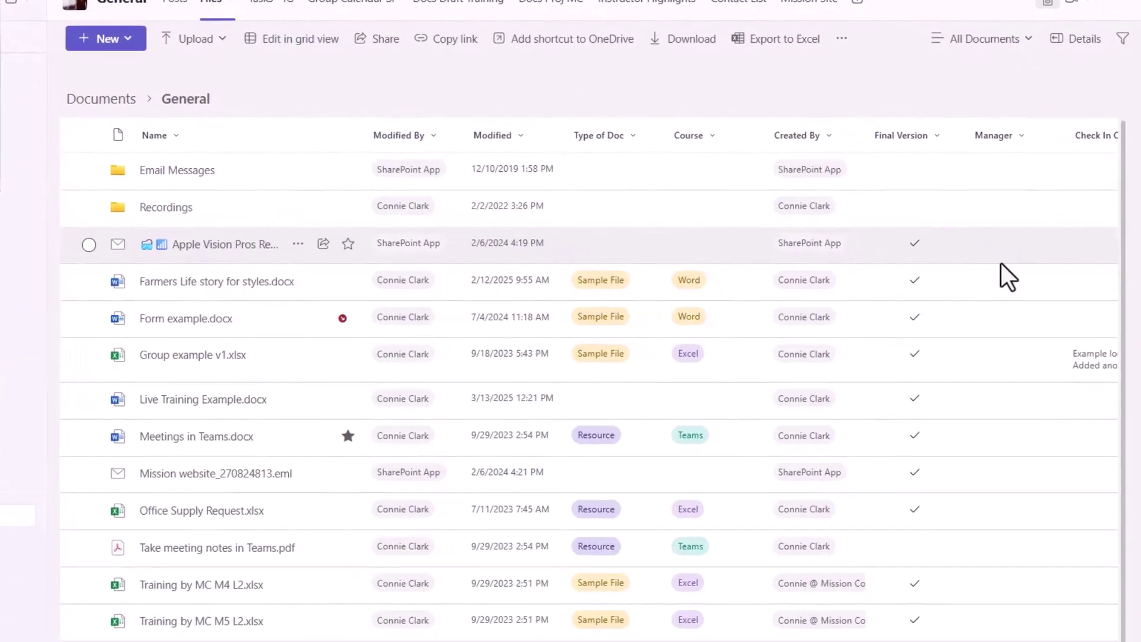
Bulk-edit Form example.docx and Farmers Life story for styles.docx: paste the manager's e-mail, tick Final Version, save.
{"action": "left_click", "coordinate": [271, 319]}
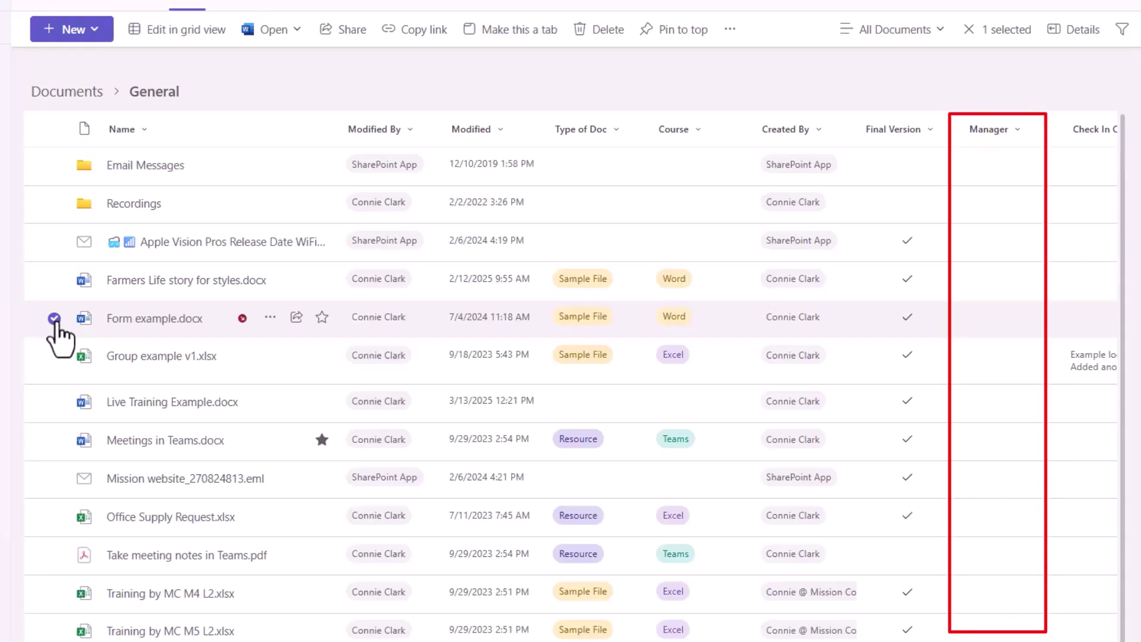
{"action": "left_click", "coordinate": [54, 280]}
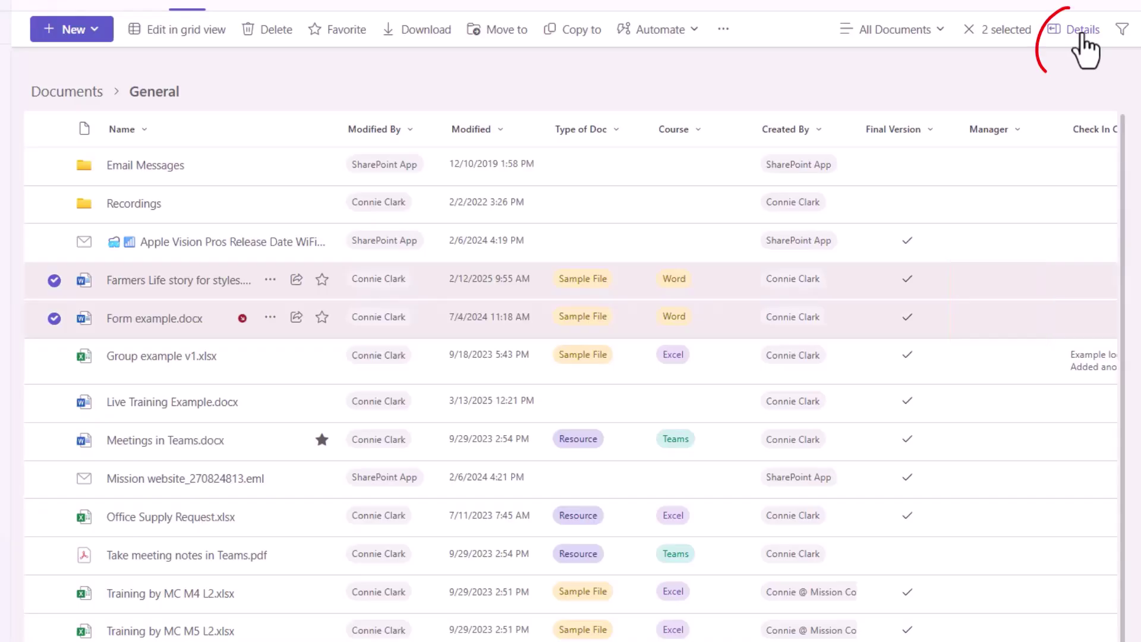
{"action": "left_click", "coordinate": [1083, 33]}
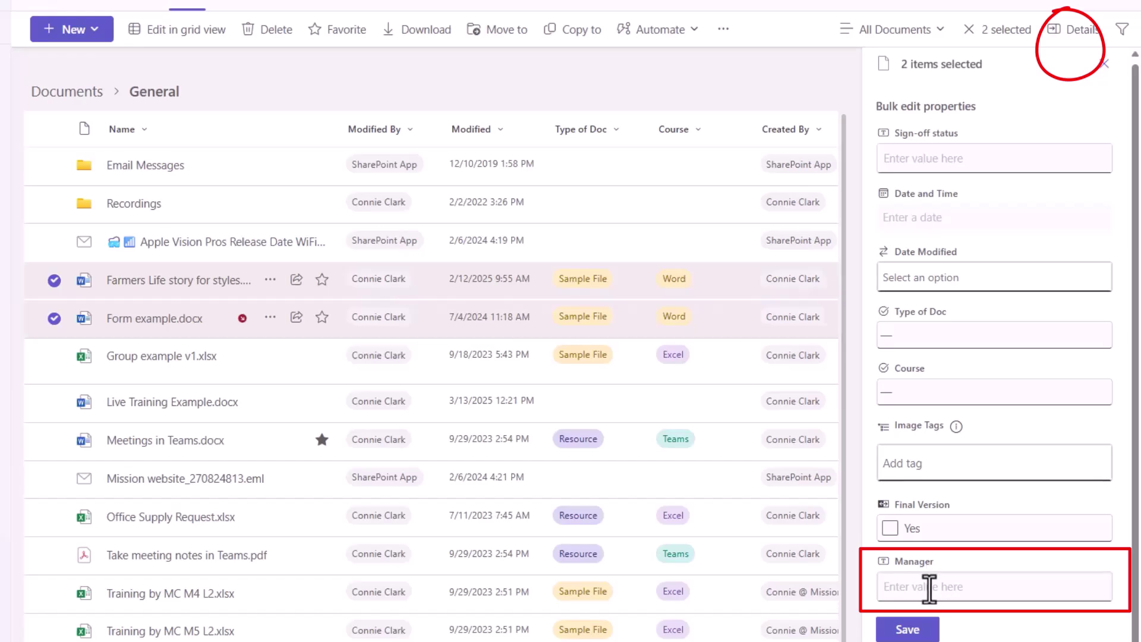
{"action": "left_click", "coordinate": [1066, 579]}
{"action": "key", "text": "ctrl+v"}
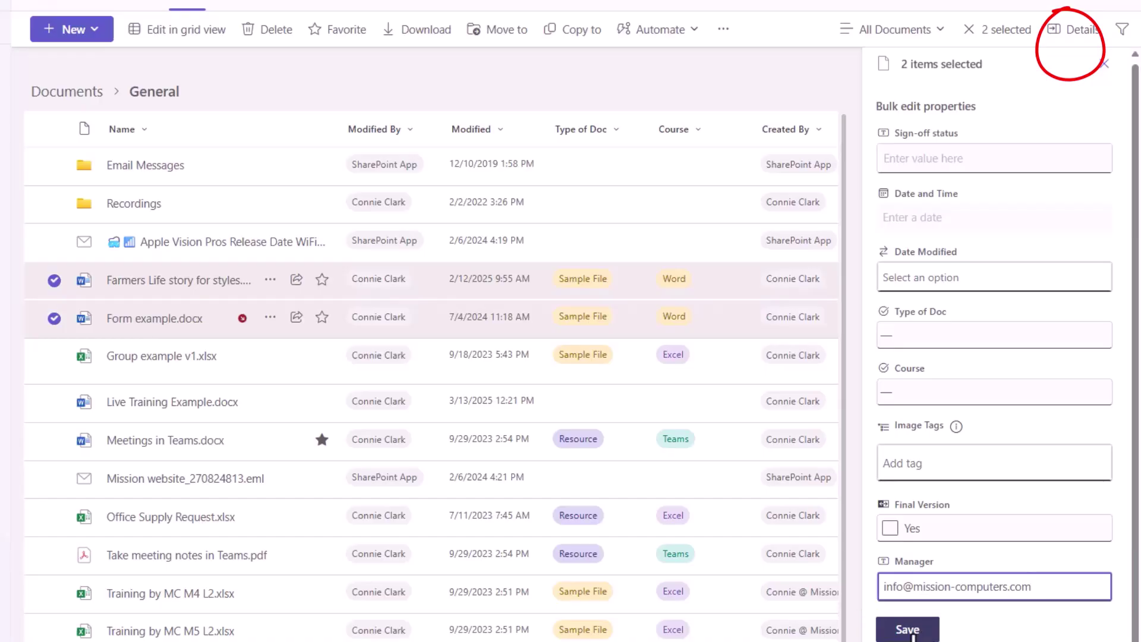
{"action": "left_click", "coordinate": [890, 528]}
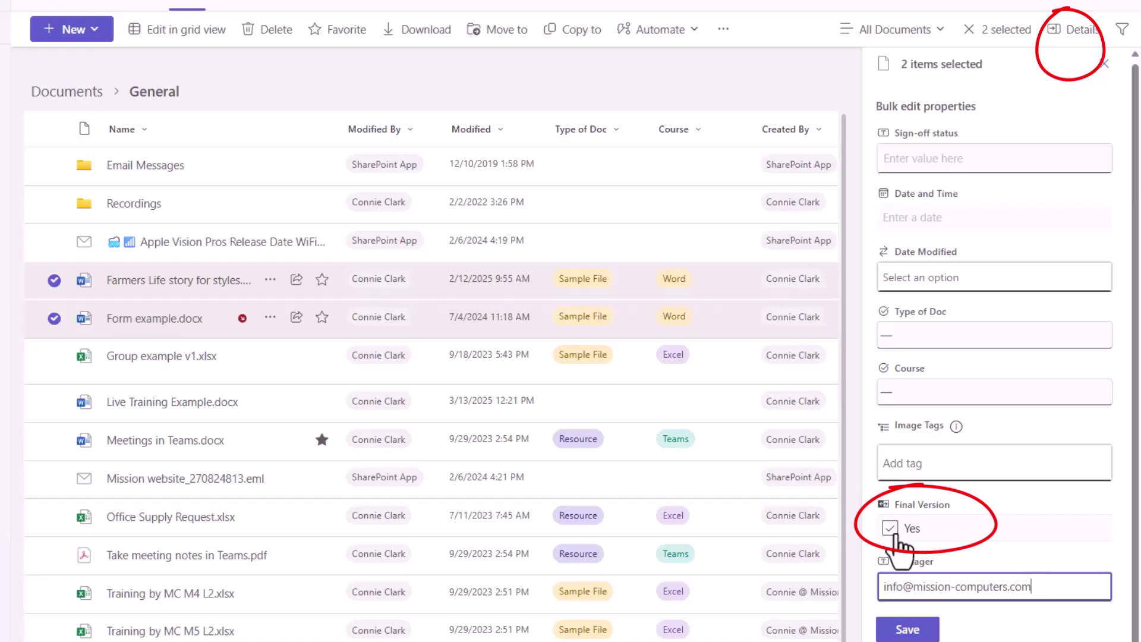
{"action": "left_click", "coordinate": [918, 627]}
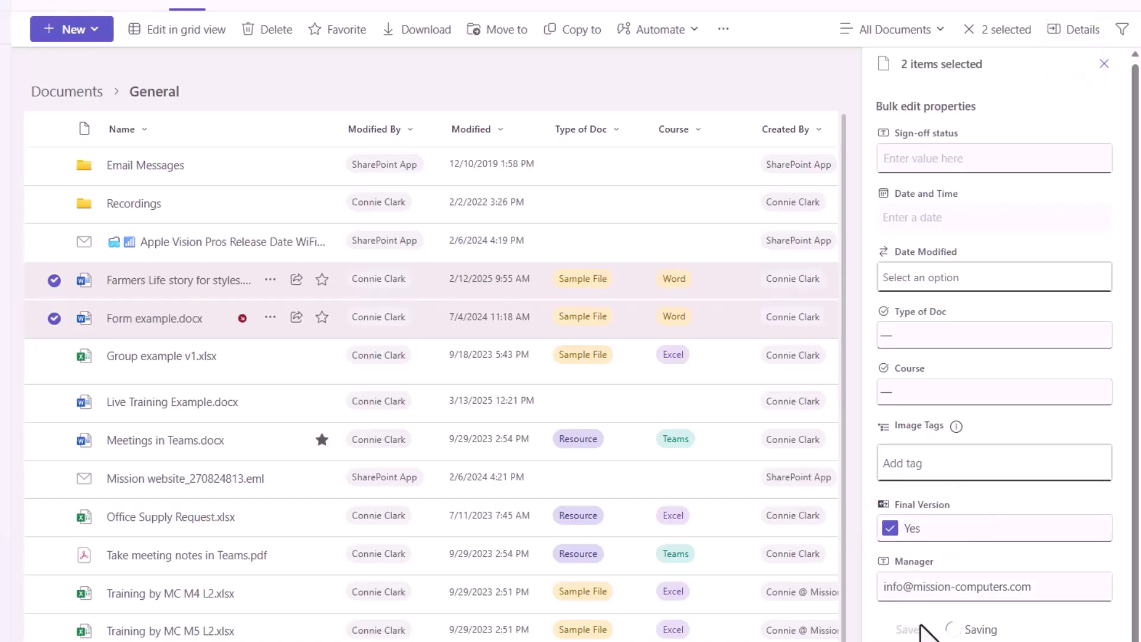
{"action": "left_click", "coordinate": [1104, 64]}
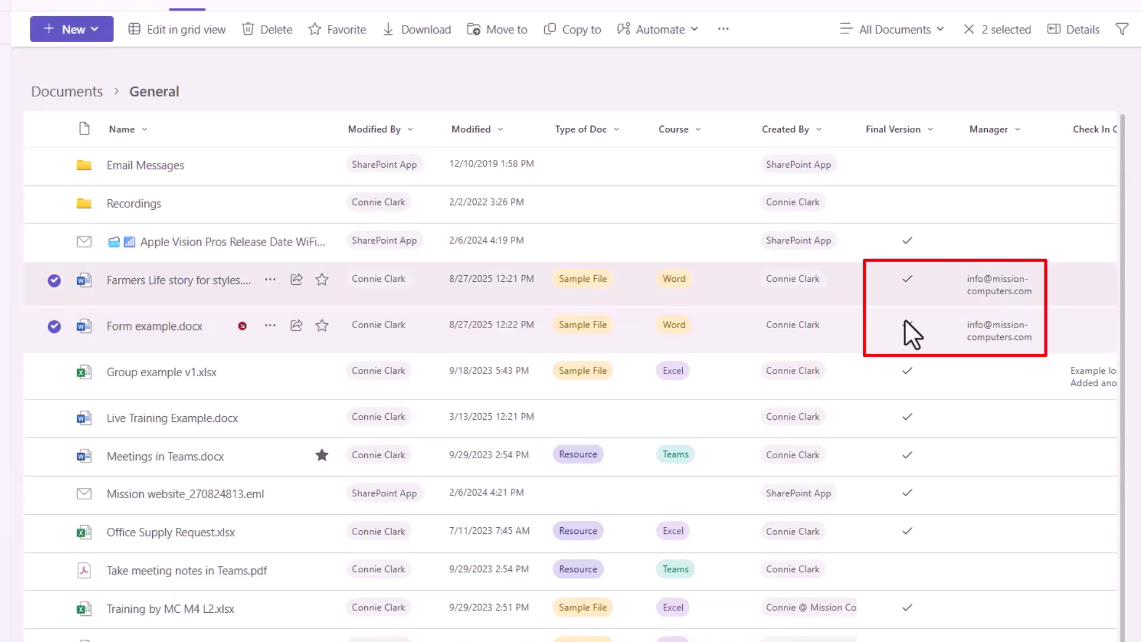
Run the Email to Manager quick step on Form example.docx alone.
{"action": "left_click", "coordinate": [967, 30]}
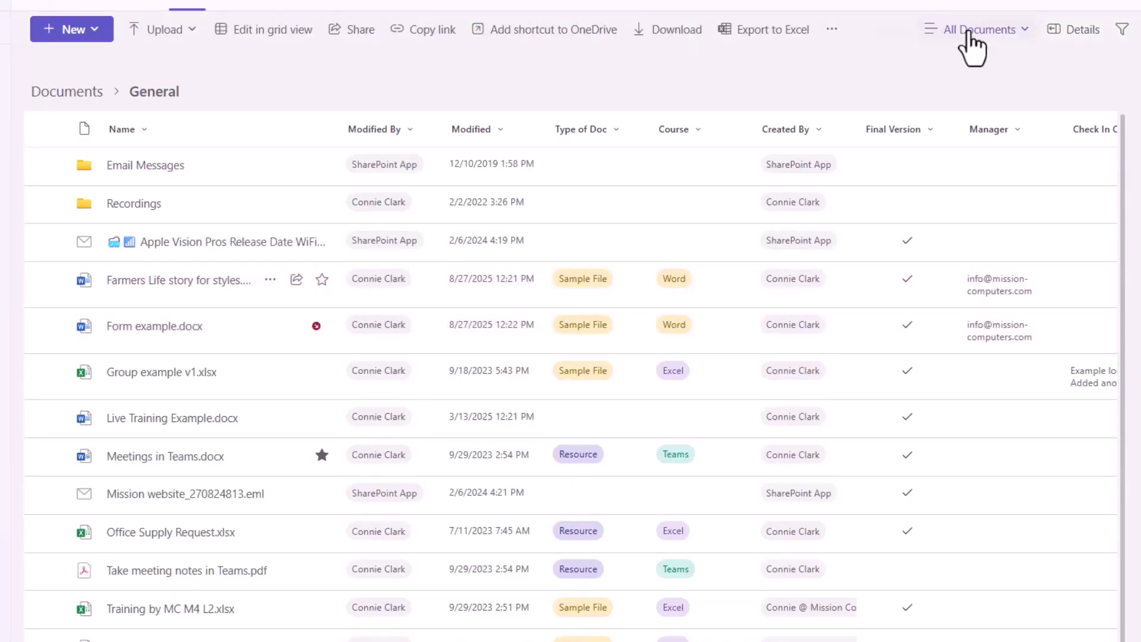
{"action": "left_click", "coordinate": [54, 326]}
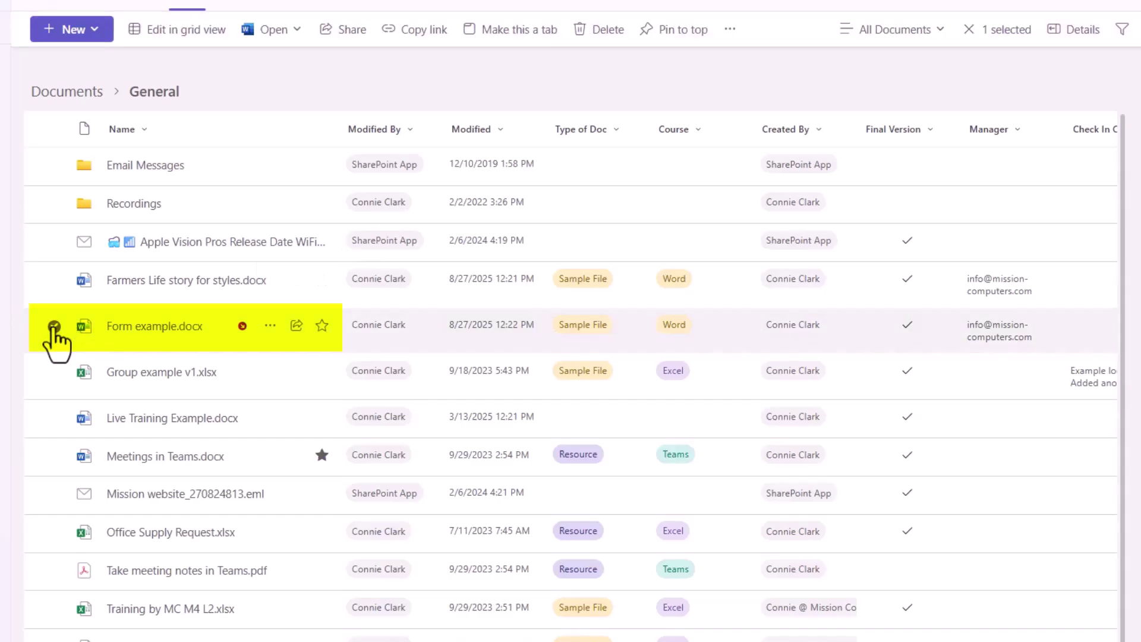
{"action": "left_click", "coordinate": [730, 30]}
{"action": "mouse_move", "coordinate": [721, 231]}
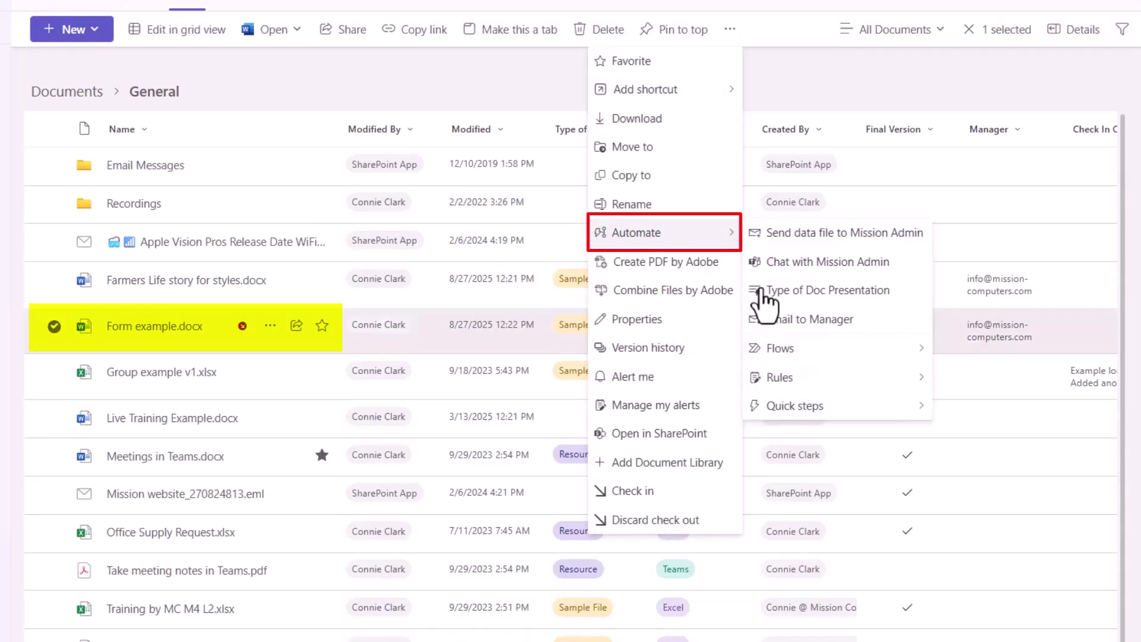
{"action": "left_click", "coordinate": [772, 321]}
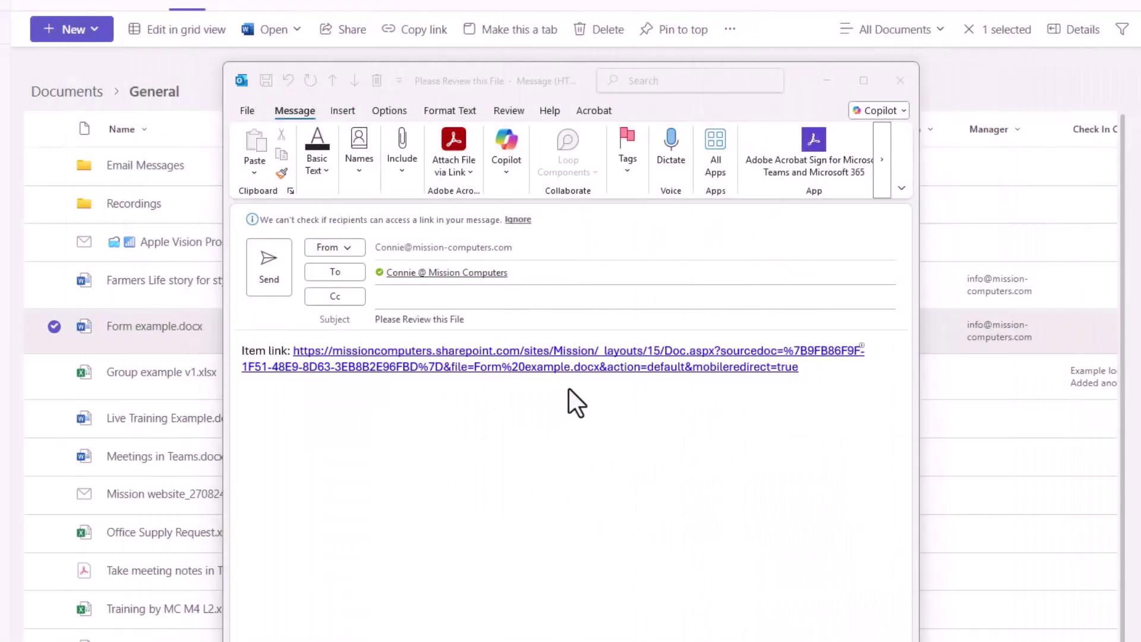
Change the draft's item link display text to 'Form Example'.
{"action": "right_click", "coordinate": [547, 351]}
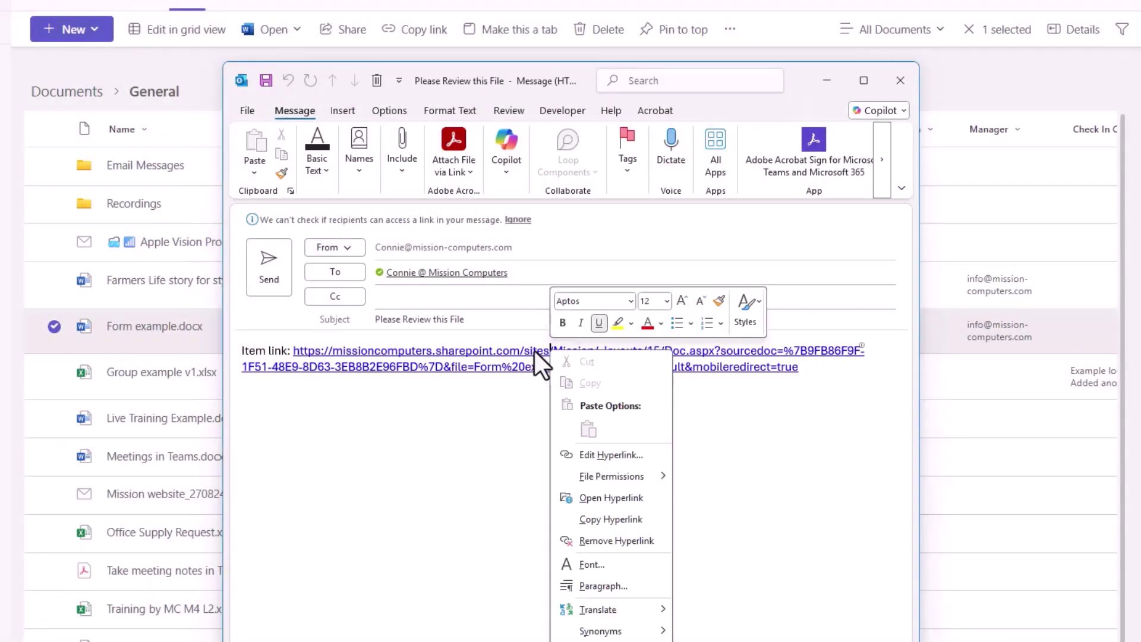
{"action": "left_click", "coordinate": [601, 456]}
{"action": "type", "text": "Form Example"}
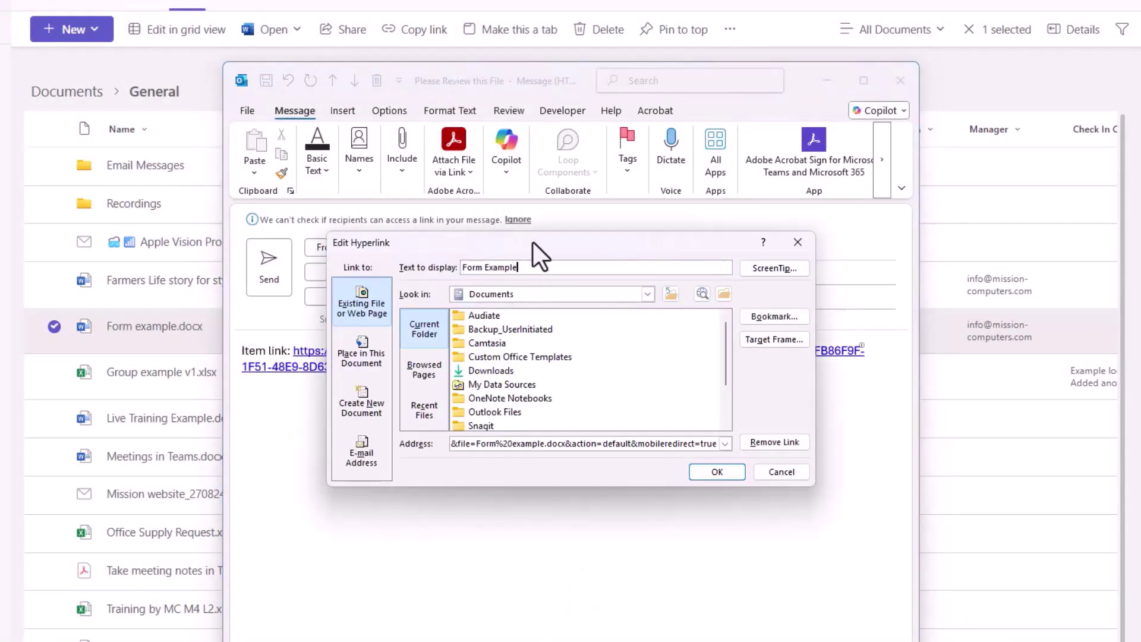
{"action": "left_click", "coordinate": [710, 474]}
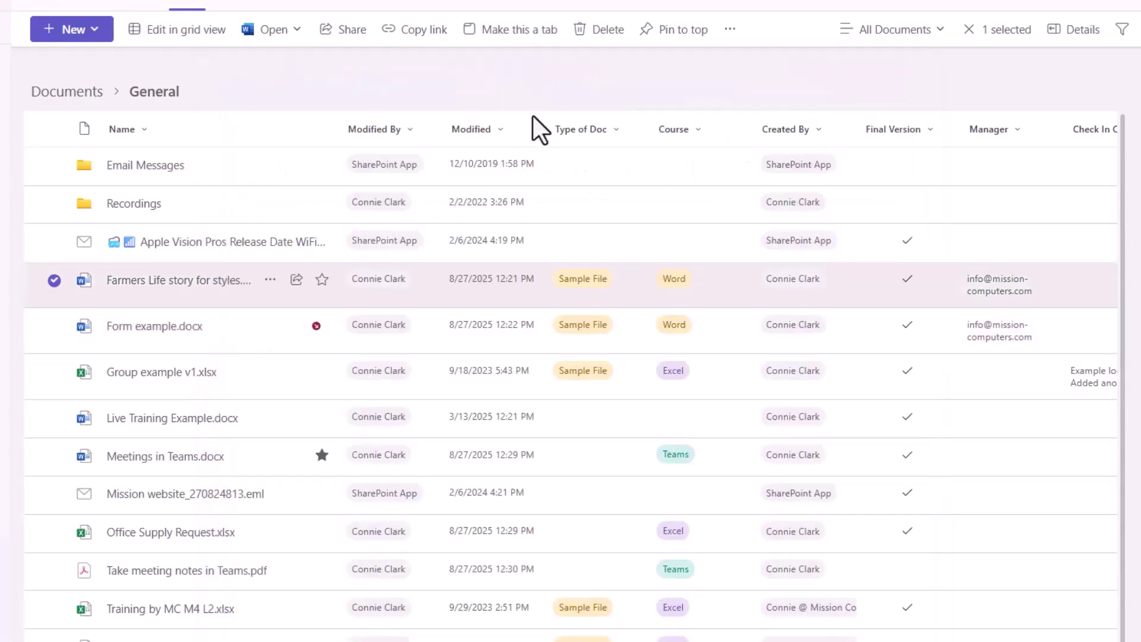
Open Create a quick step from the file's Automate > Quick steps menu.
{"action": "left_click", "coordinate": [729, 31]}
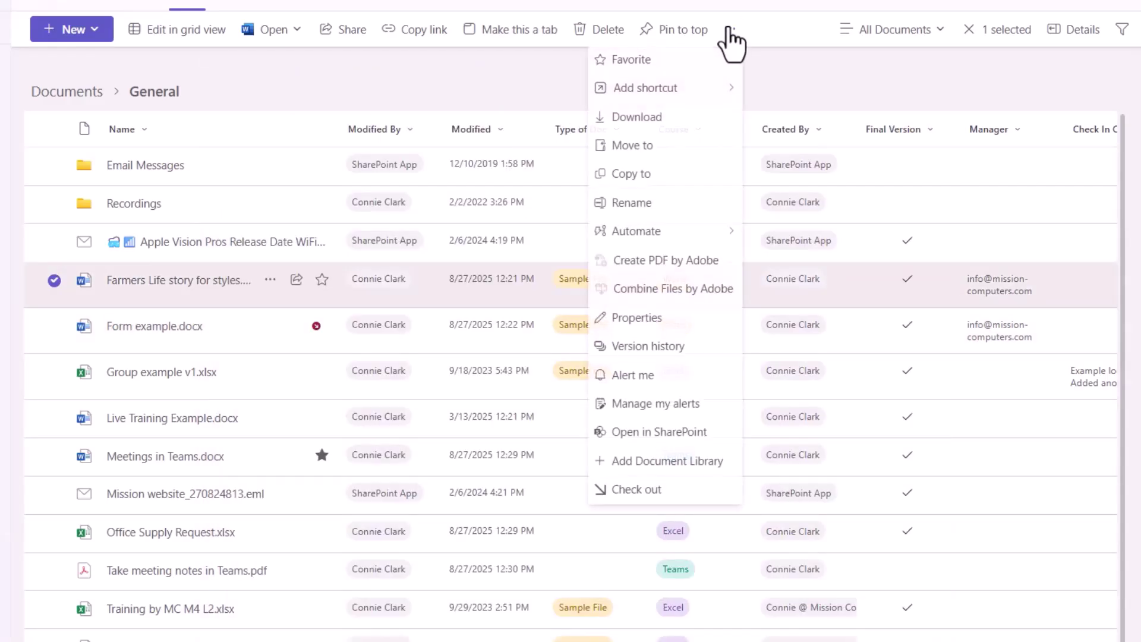
{"action": "mouse_move", "coordinate": [673, 239]}
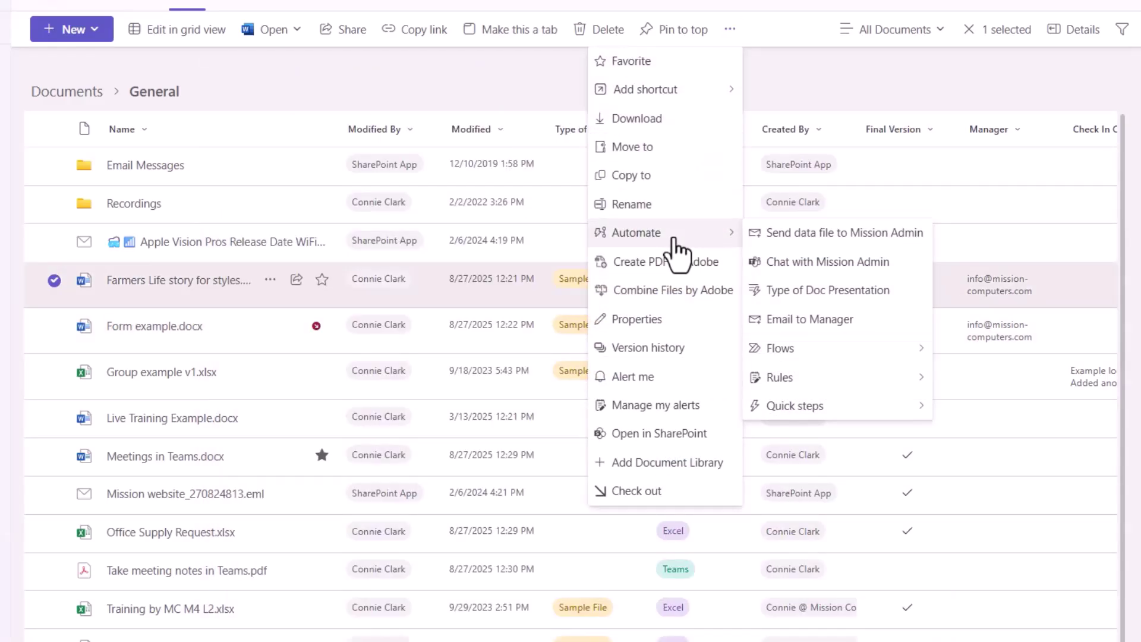
{"action": "mouse_move", "coordinate": [811, 411]}
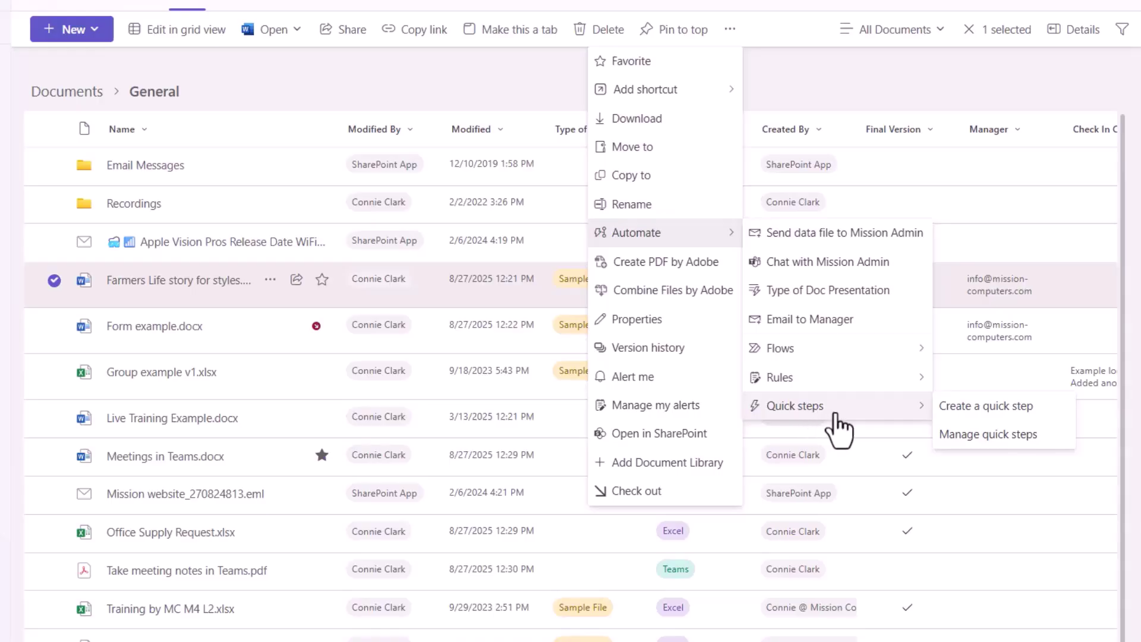
{"action": "left_click", "coordinate": [983, 405]}
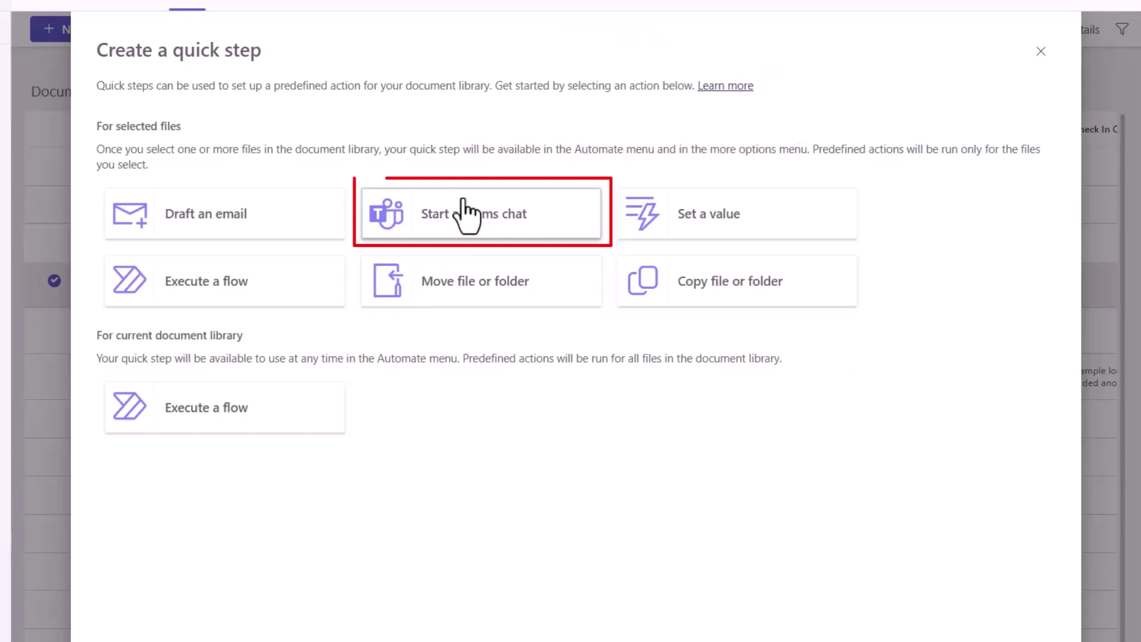
Choose the Start a Teams chat action and bring up recipient suggestions.
{"action": "left_click", "coordinate": [449, 228]}
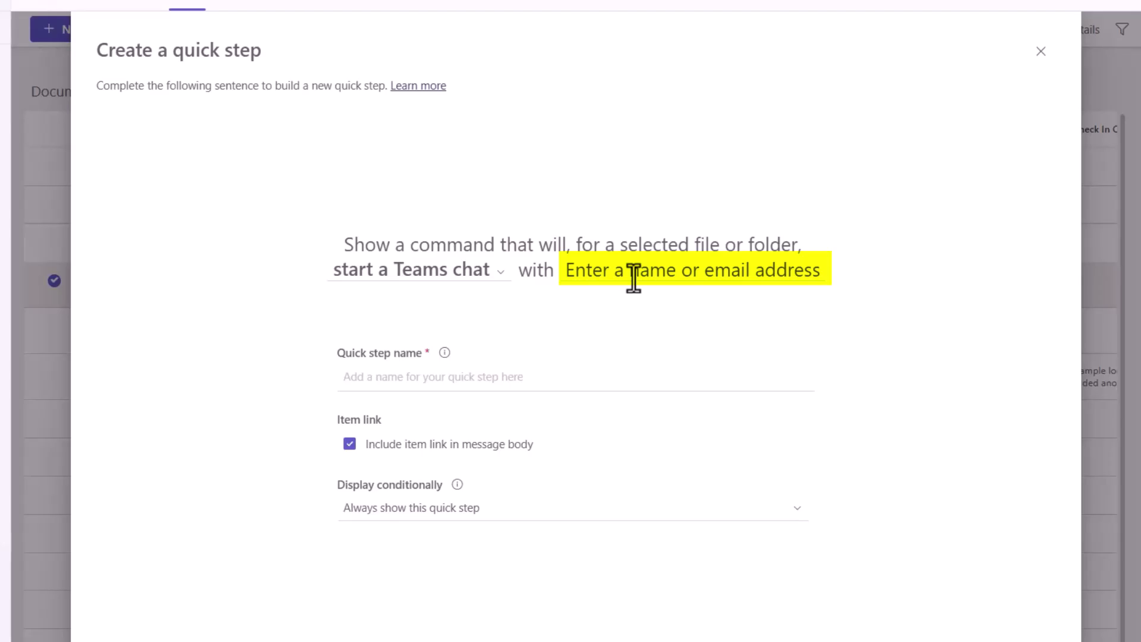
{"action": "left_click", "coordinate": [603, 267]}
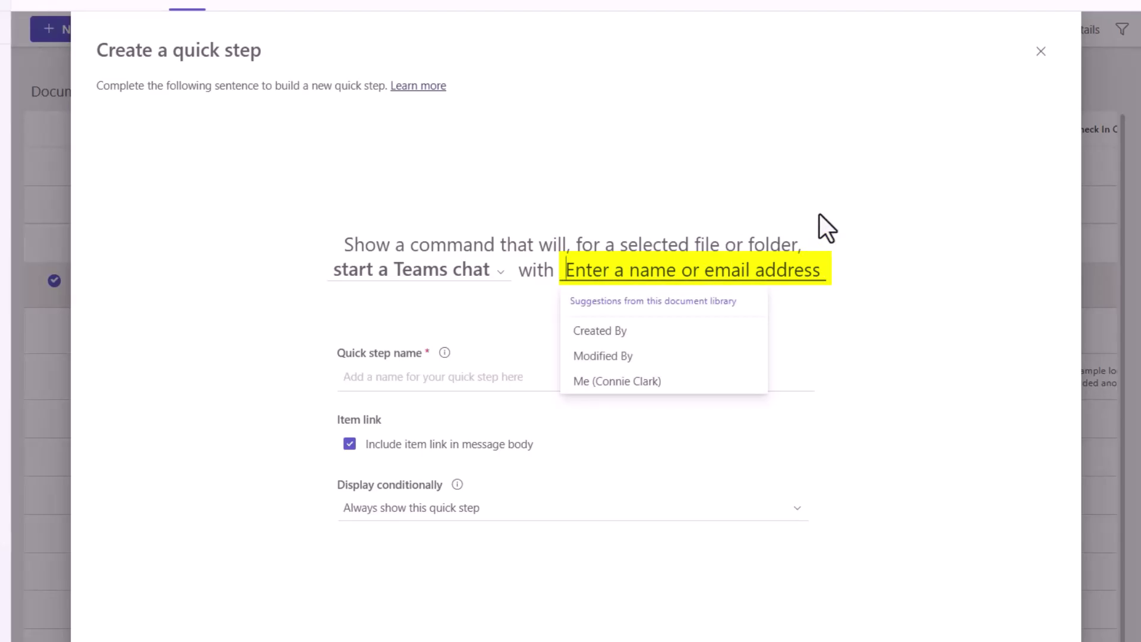